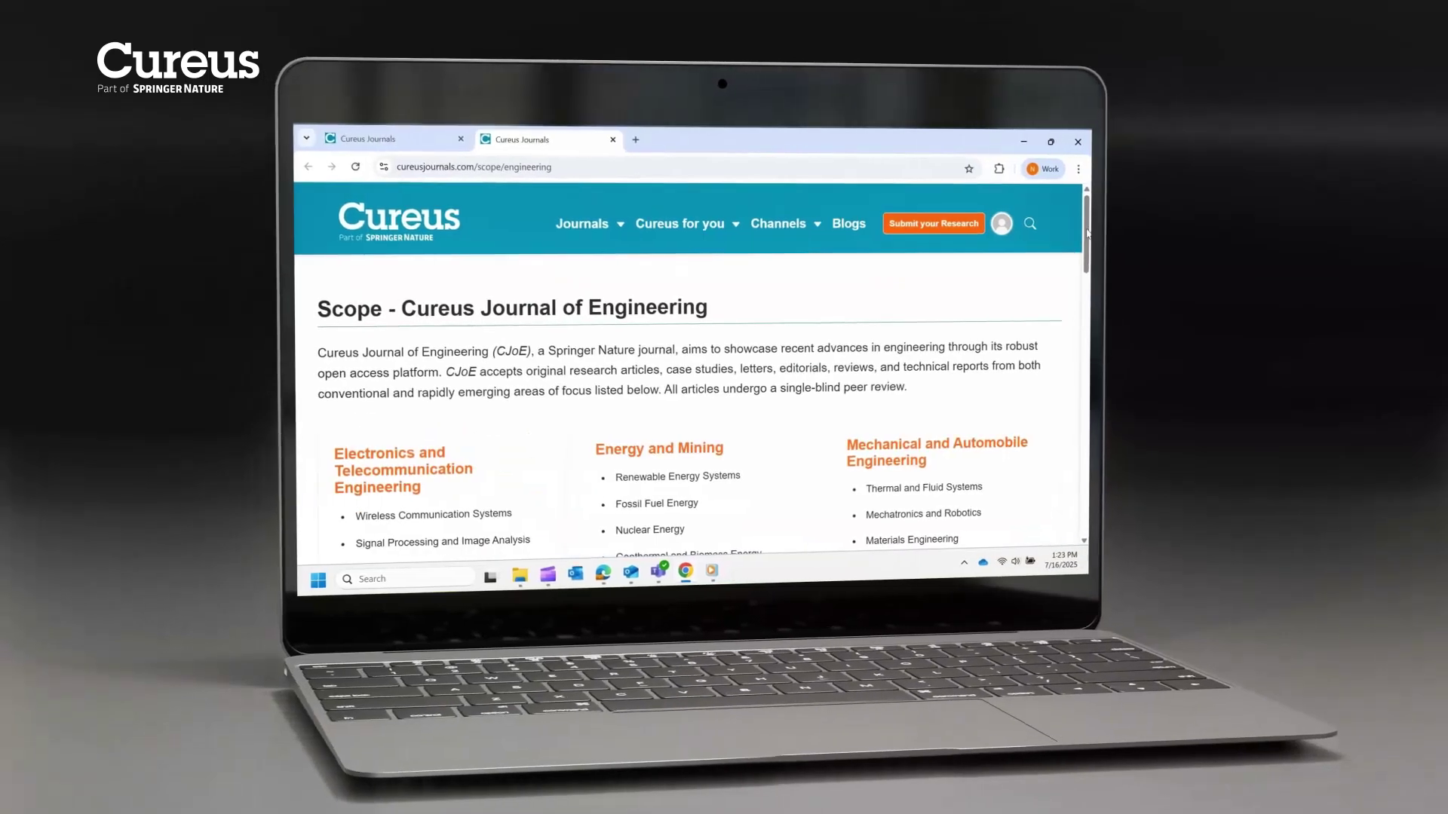
# Browse the Computer Science scope, then open the Business and Economics scope and the Computer Science author guide
pyautogui.scroll(-15, 1087, 232)
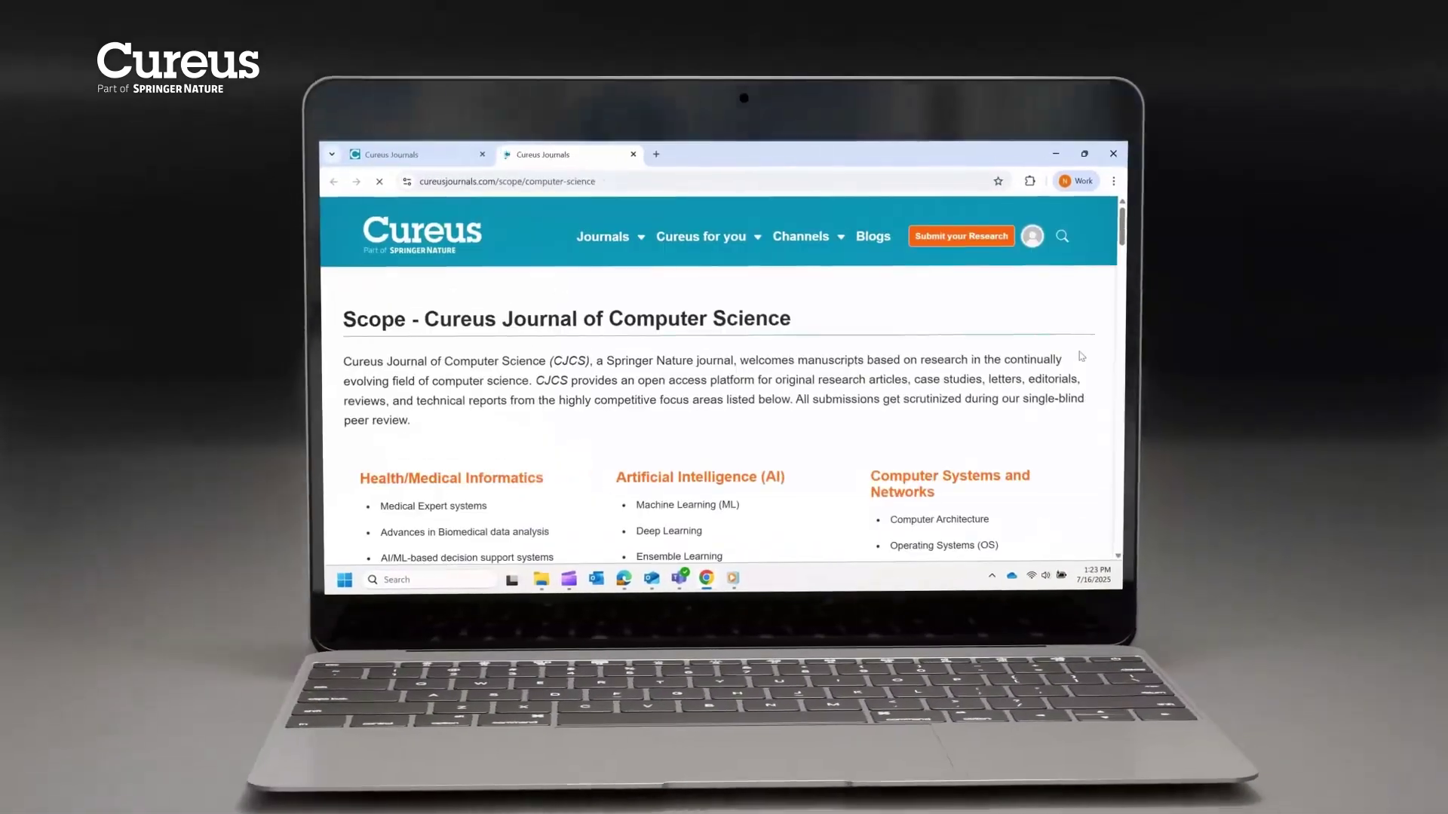
pyautogui.scroll(-20, 1081, 355)
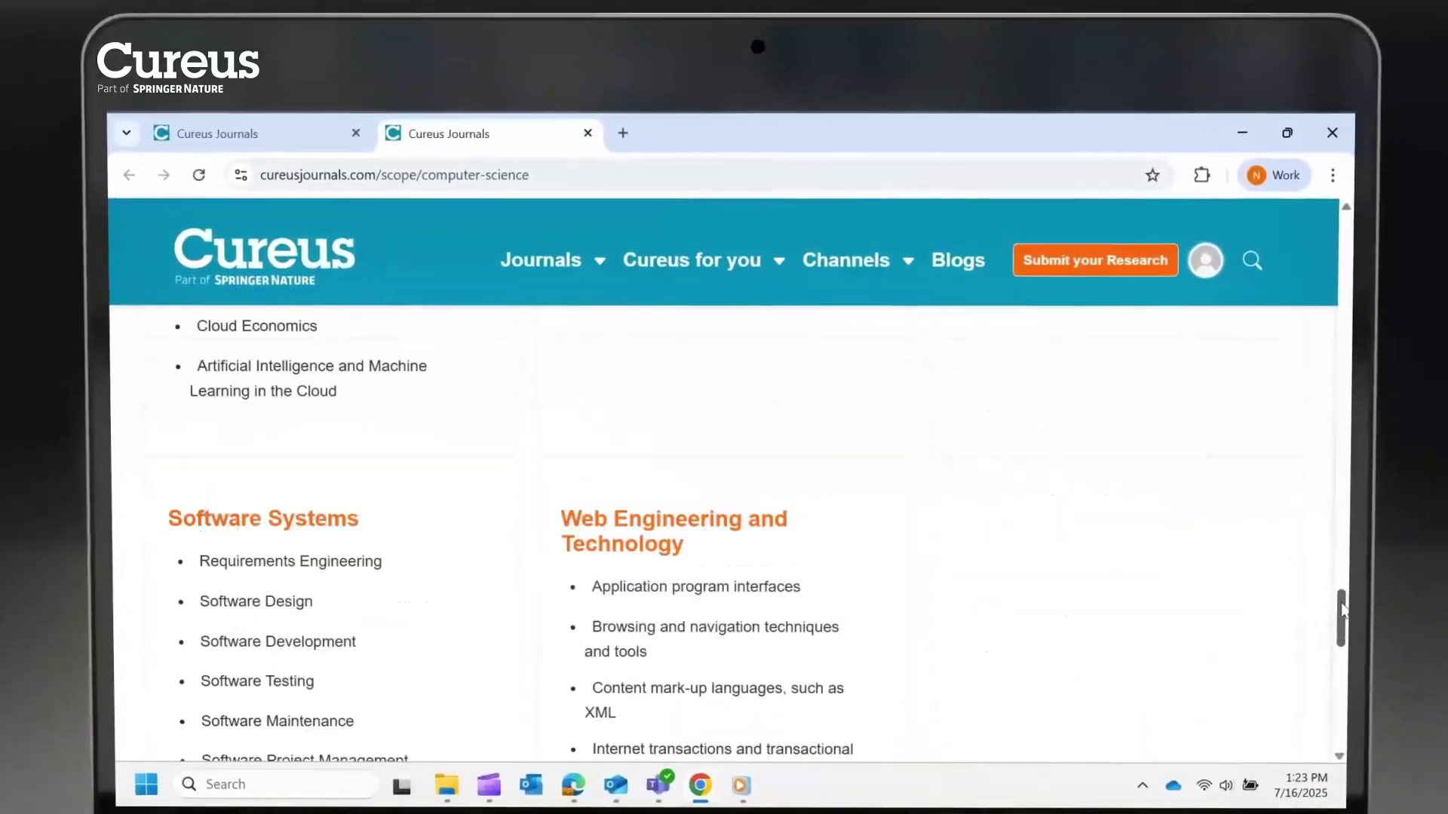
pyautogui.scroll(-8, 1341, 609)
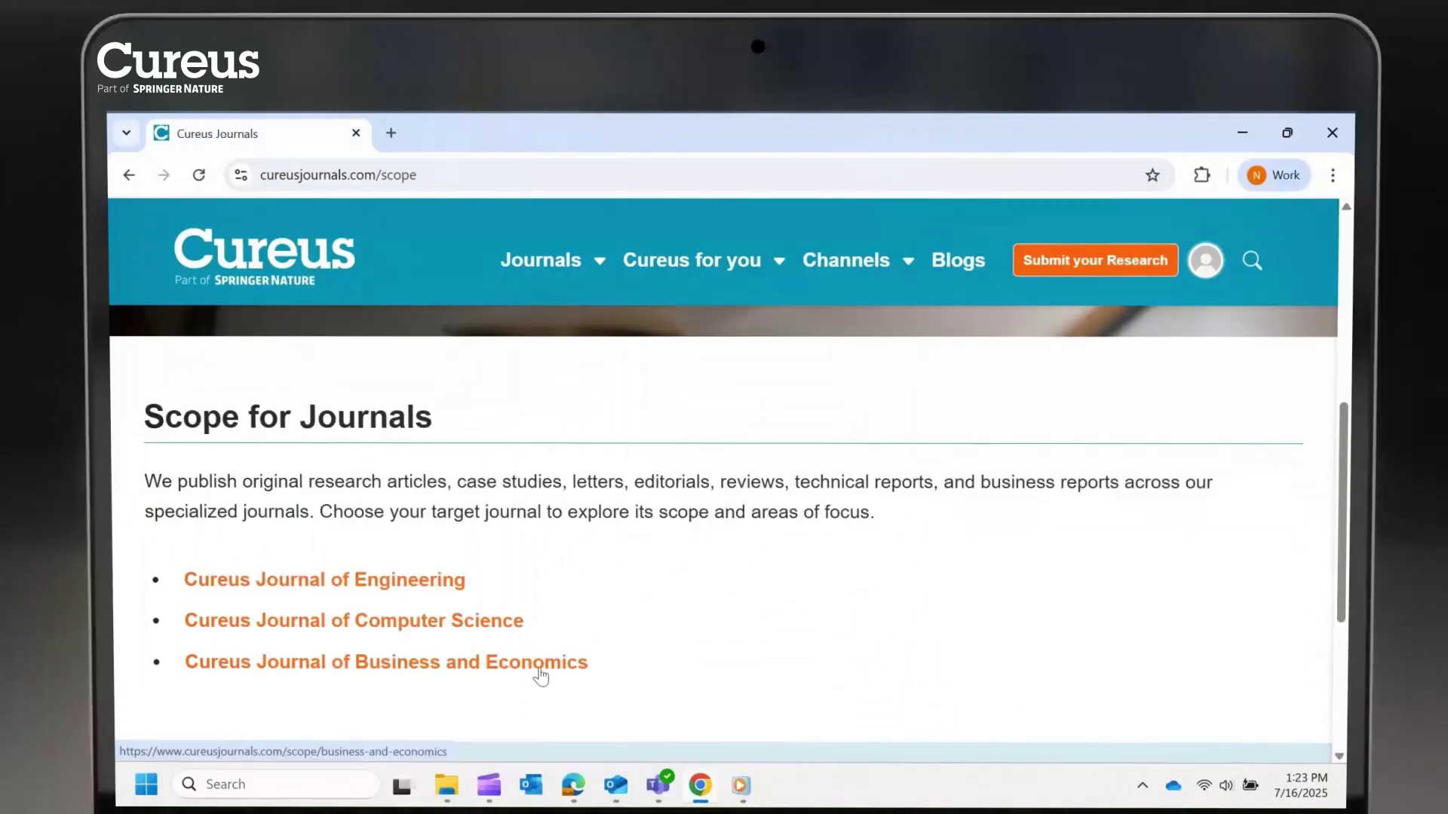
pyautogui.click(540, 675)
pyautogui.scroll(-10, 1339, 472)
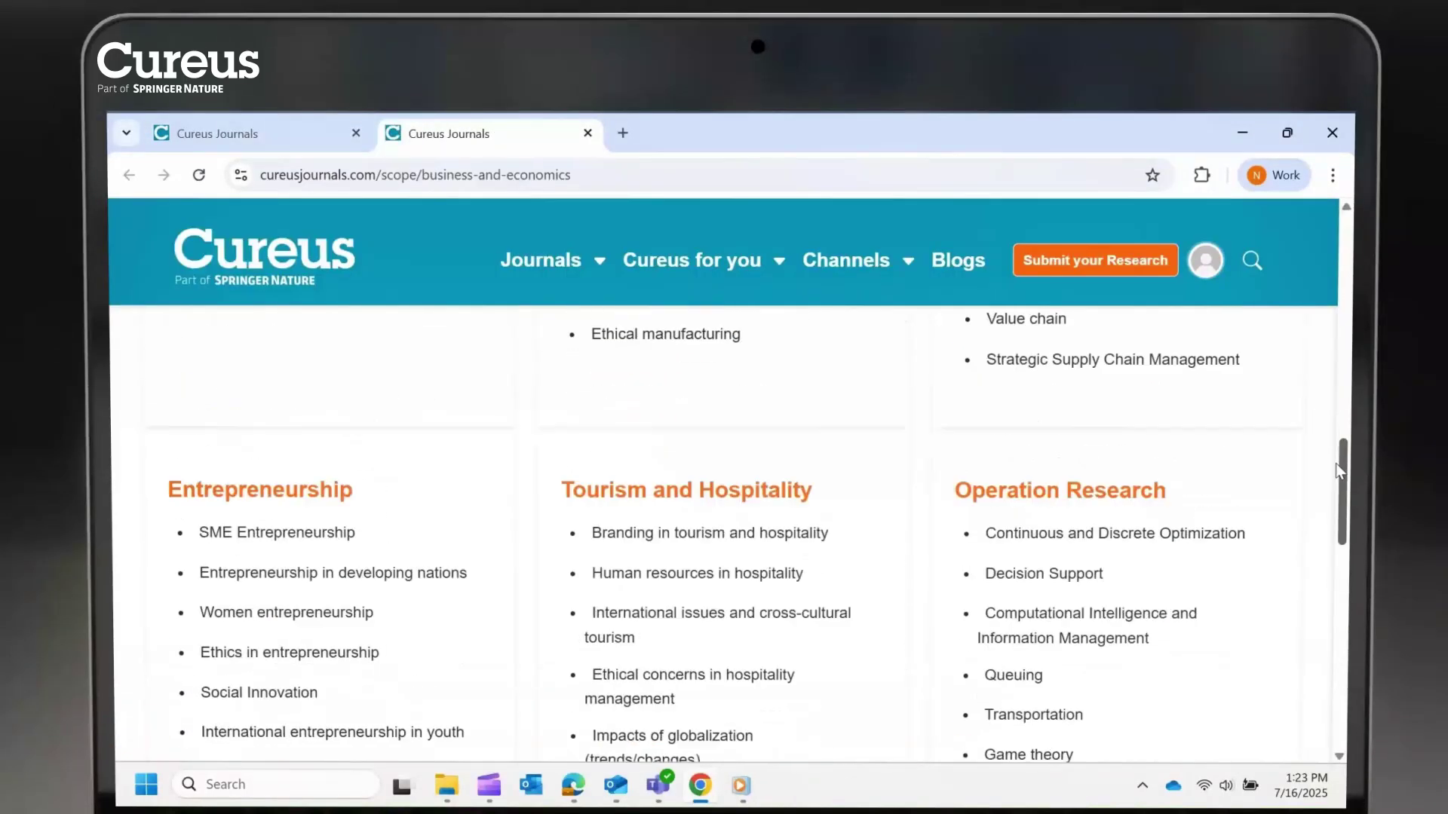
pyautogui.scroll(-5, 1339, 471)
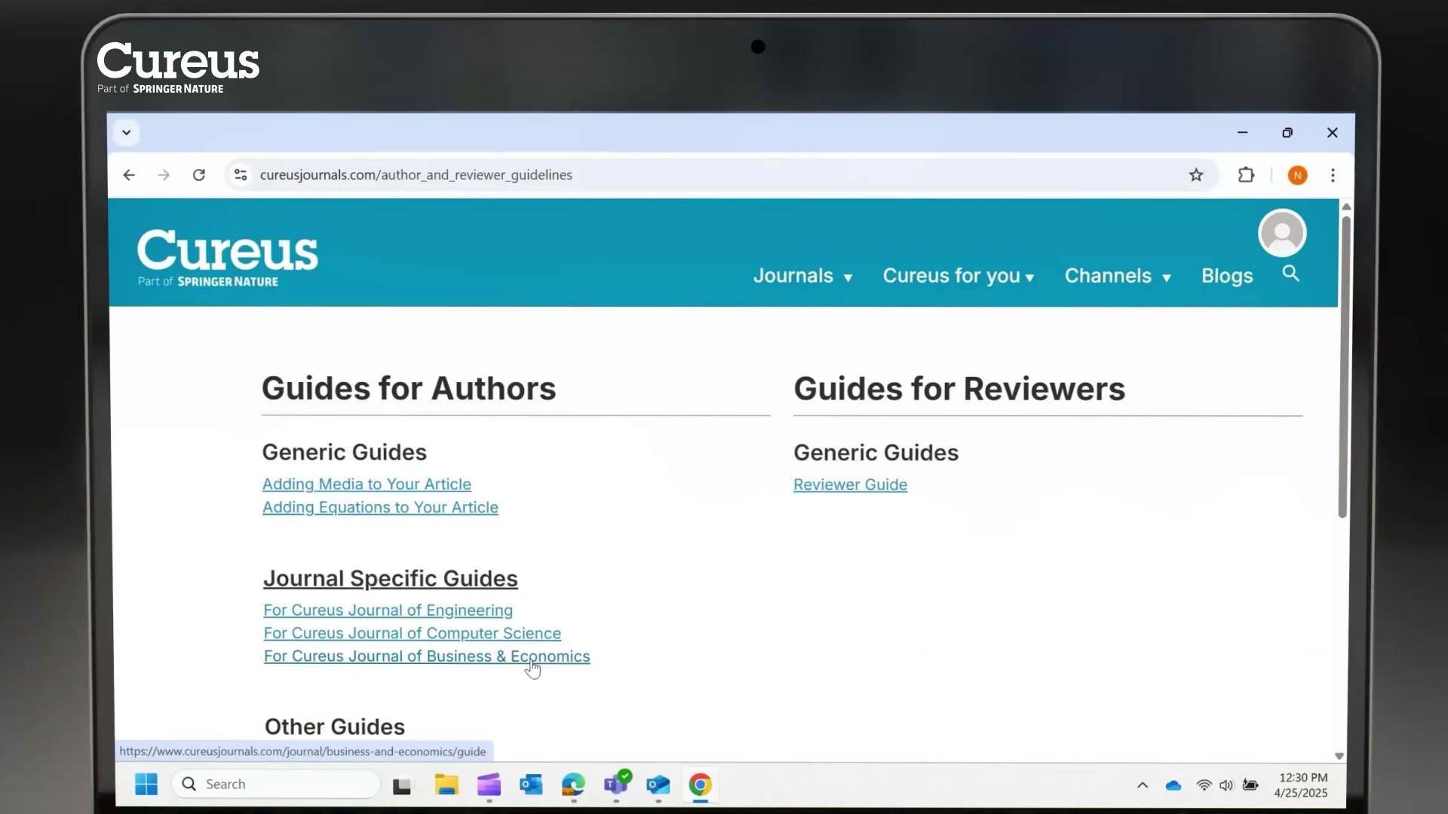
pyautogui.click(528, 637)
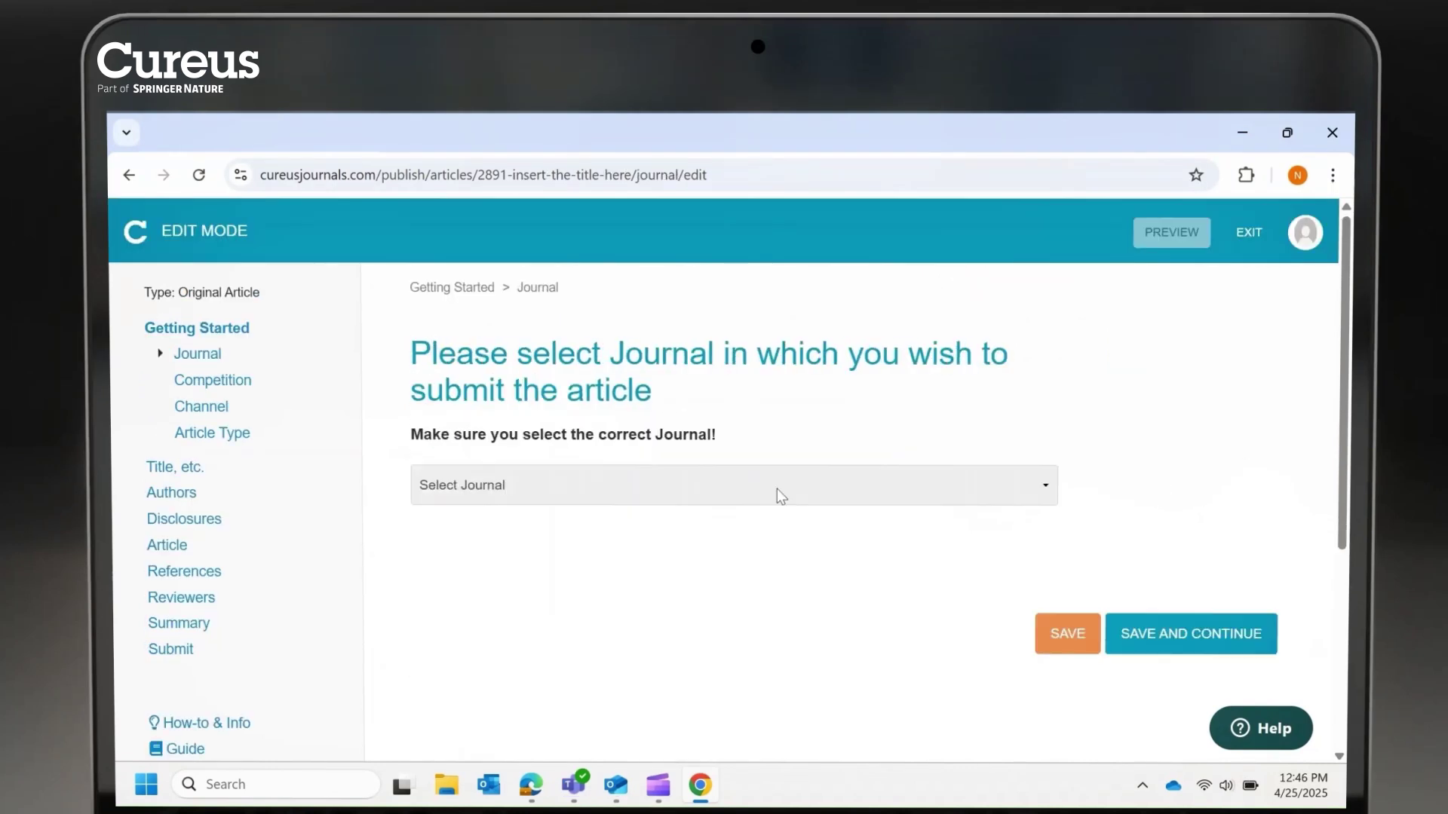
# Select Cureus Journal of Engineering as the target journal
pyautogui.click(779, 492)
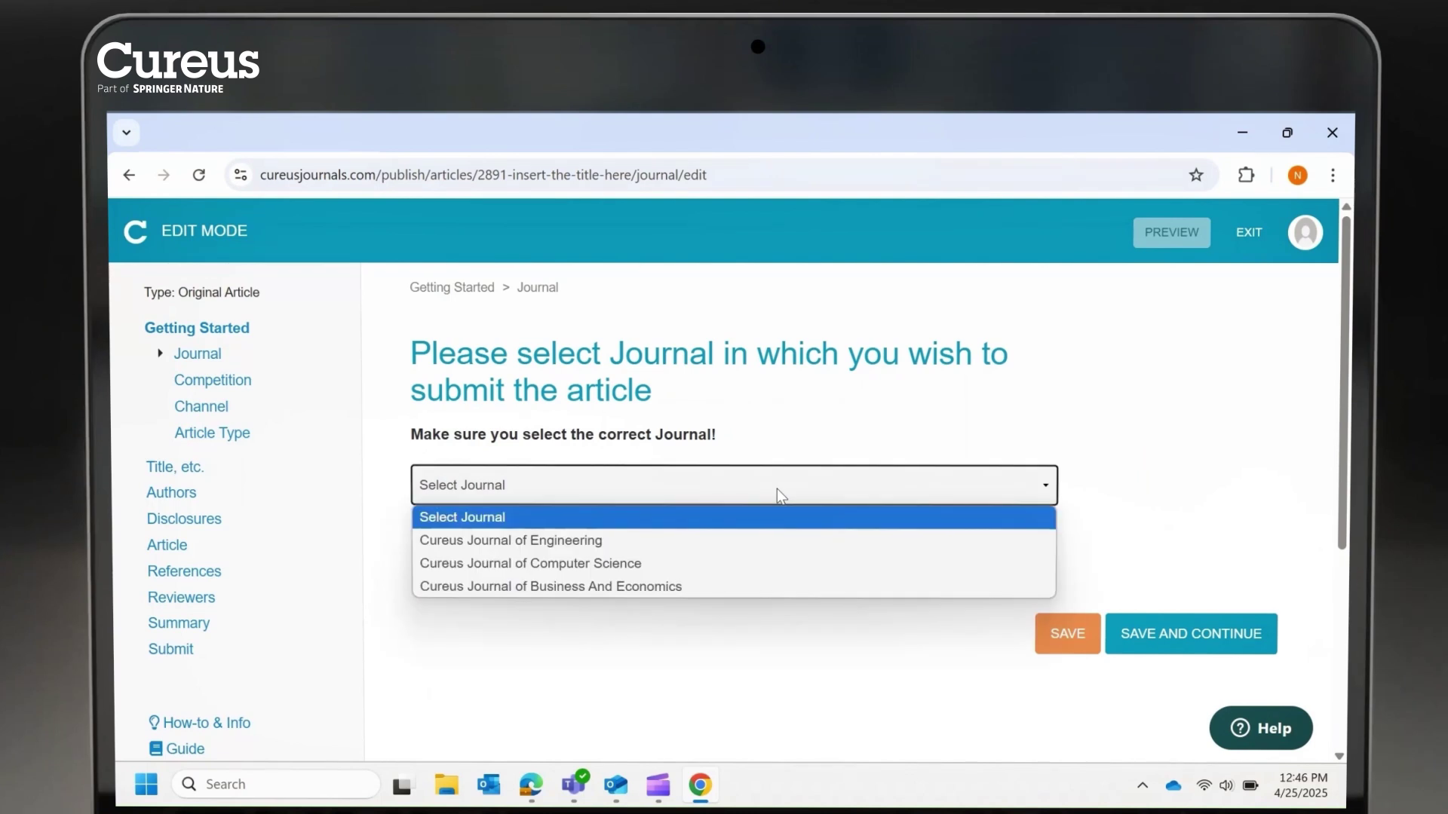
pyautogui.click(739, 545)
pyautogui.click(1177, 647)
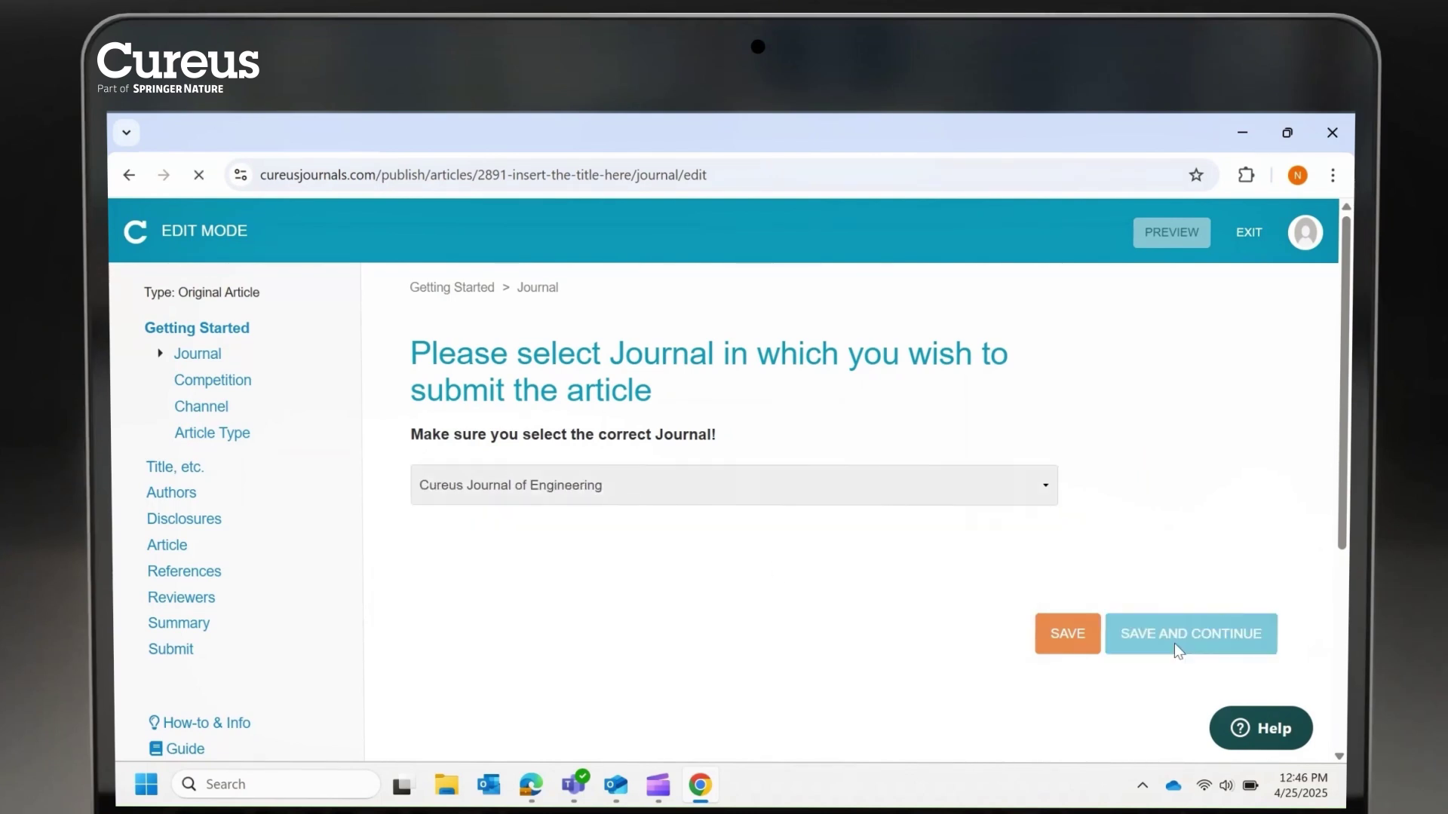
# Save the setup, article type, summary, title and abstract steps to reach categories
pyautogui.click(1154, 655)
pyautogui.click(1142, 659)
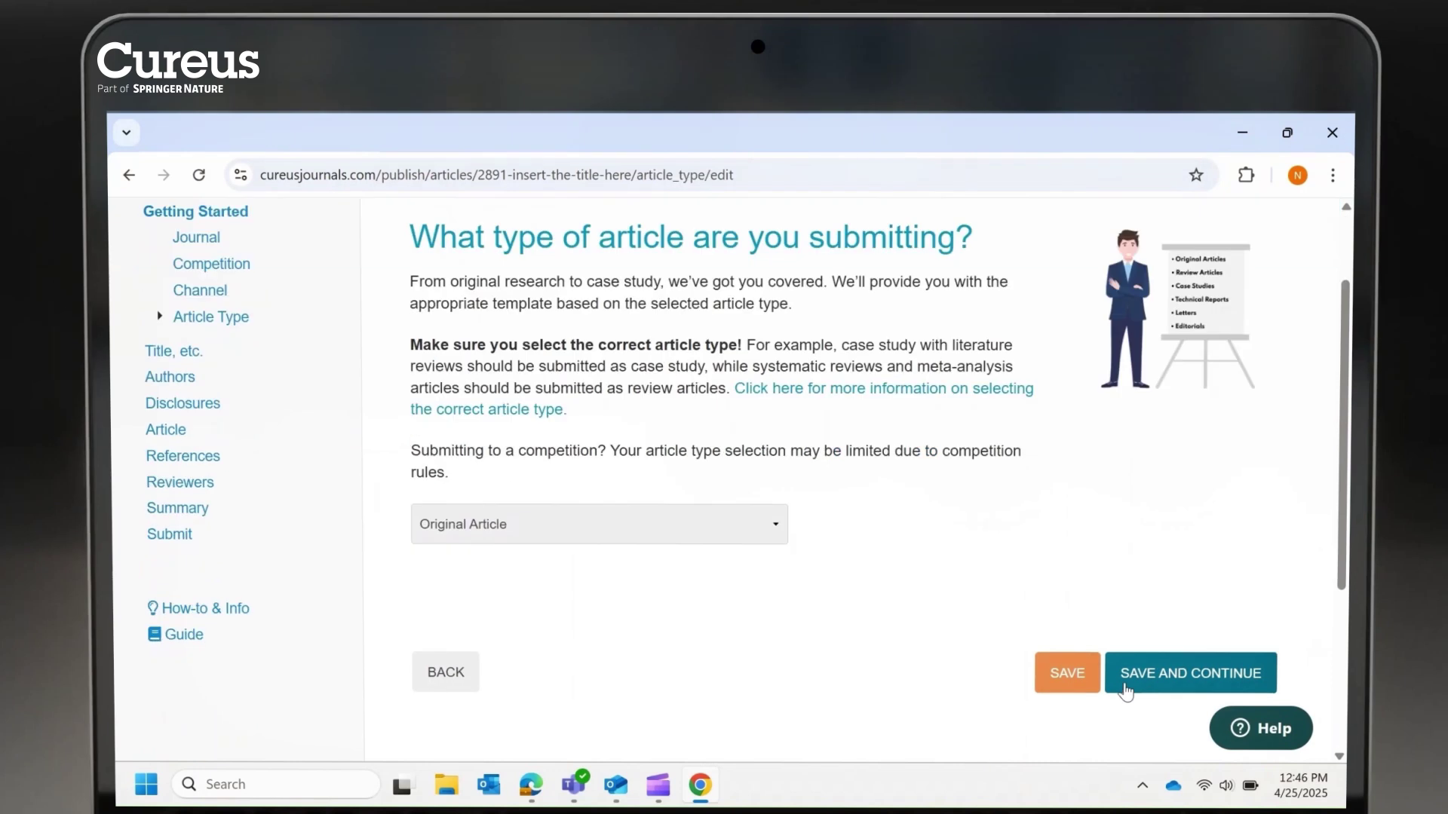
pyautogui.click(1125, 691)
pyautogui.click(1248, 698)
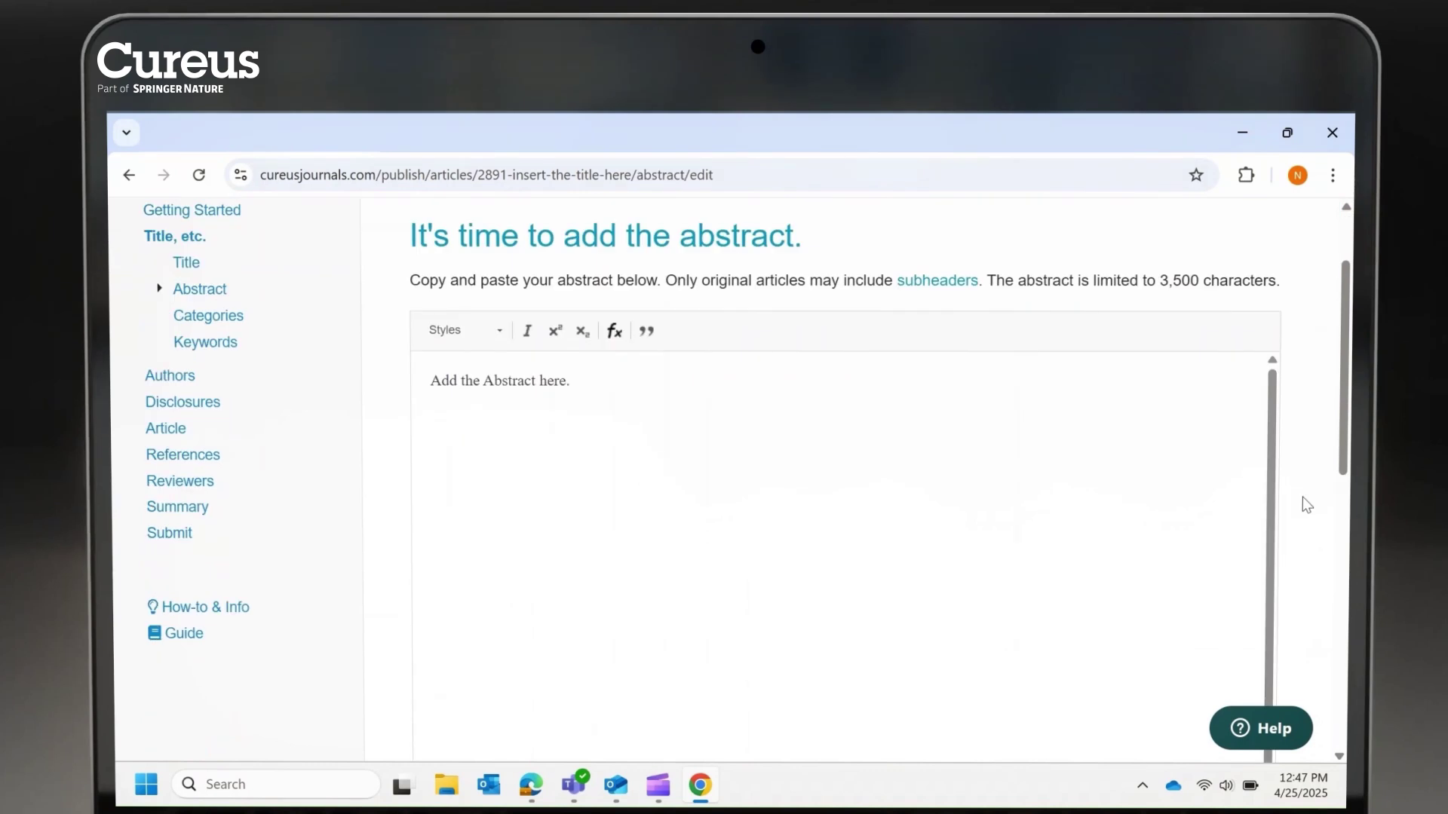
pyautogui.scroll(-6, 1302, 500)
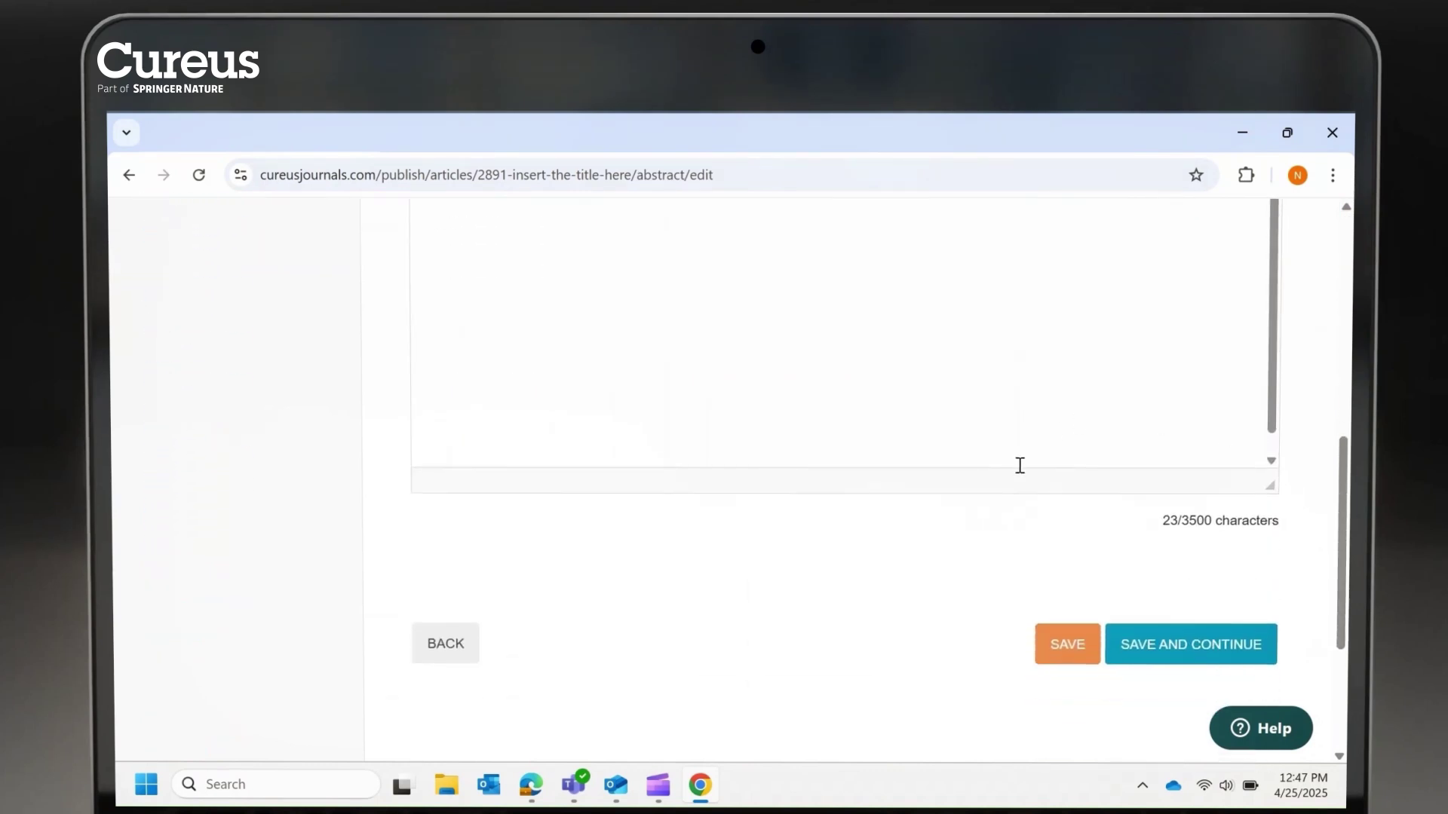
pyautogui.scroll(-1, 1093, 543)
pyautogui.click(1183, 622)
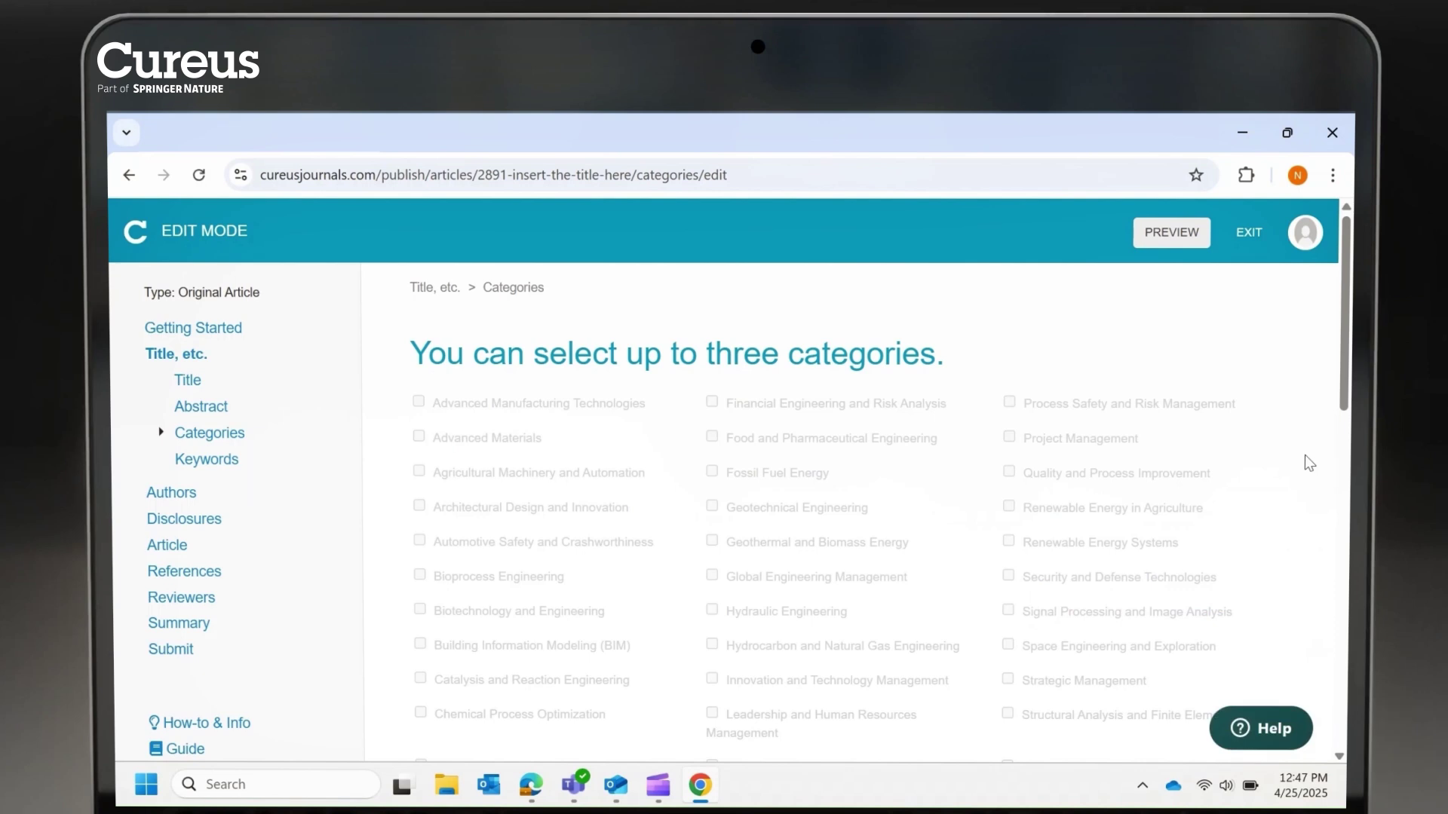
# Add 'responsible innovation' as a keyword and save the keywords
pyautogui.scroll(-3, 1304, 455)
pyautogui.scroll(-8, 1342, 401)
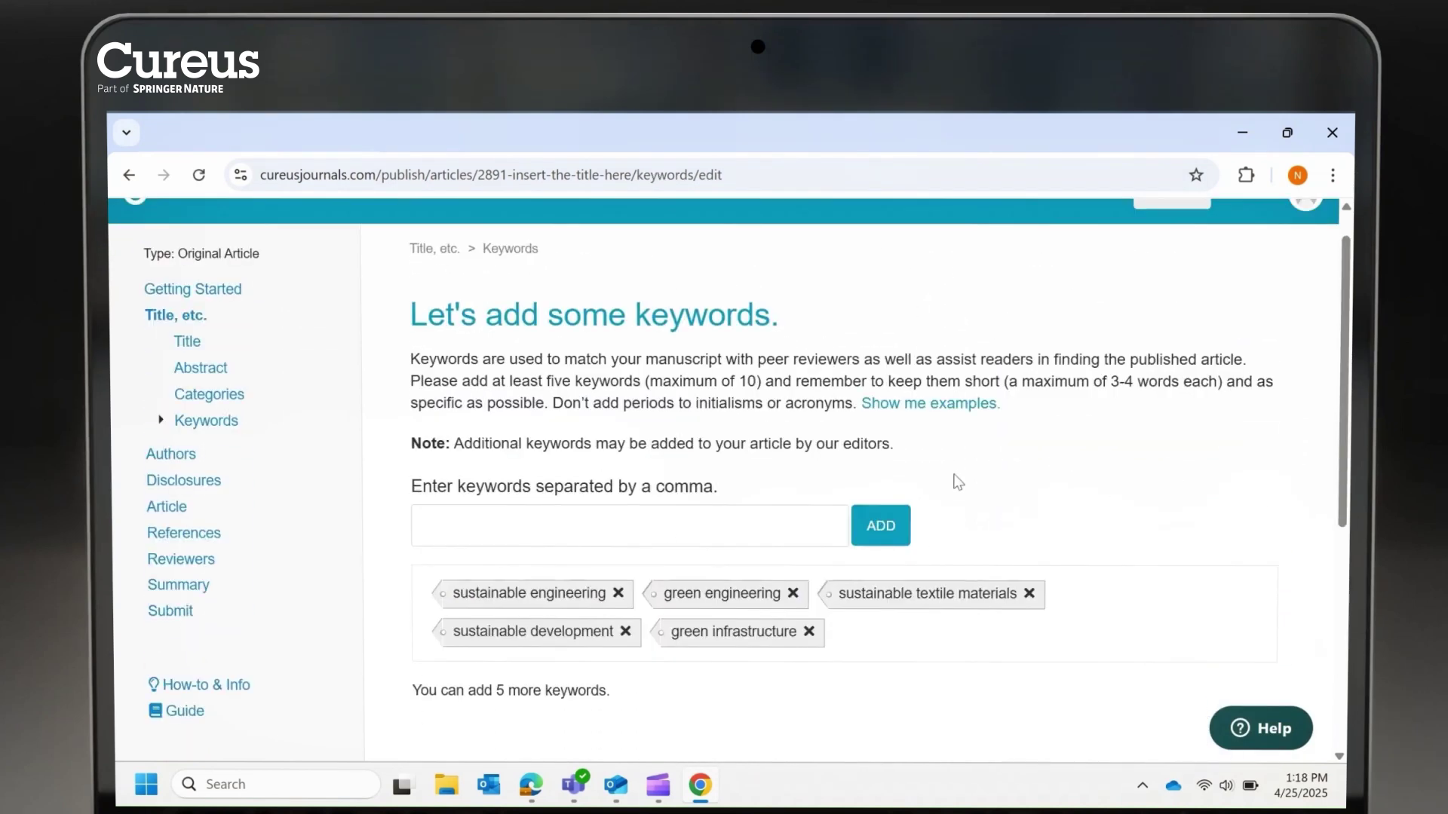
pyautogui.click(696, 526)
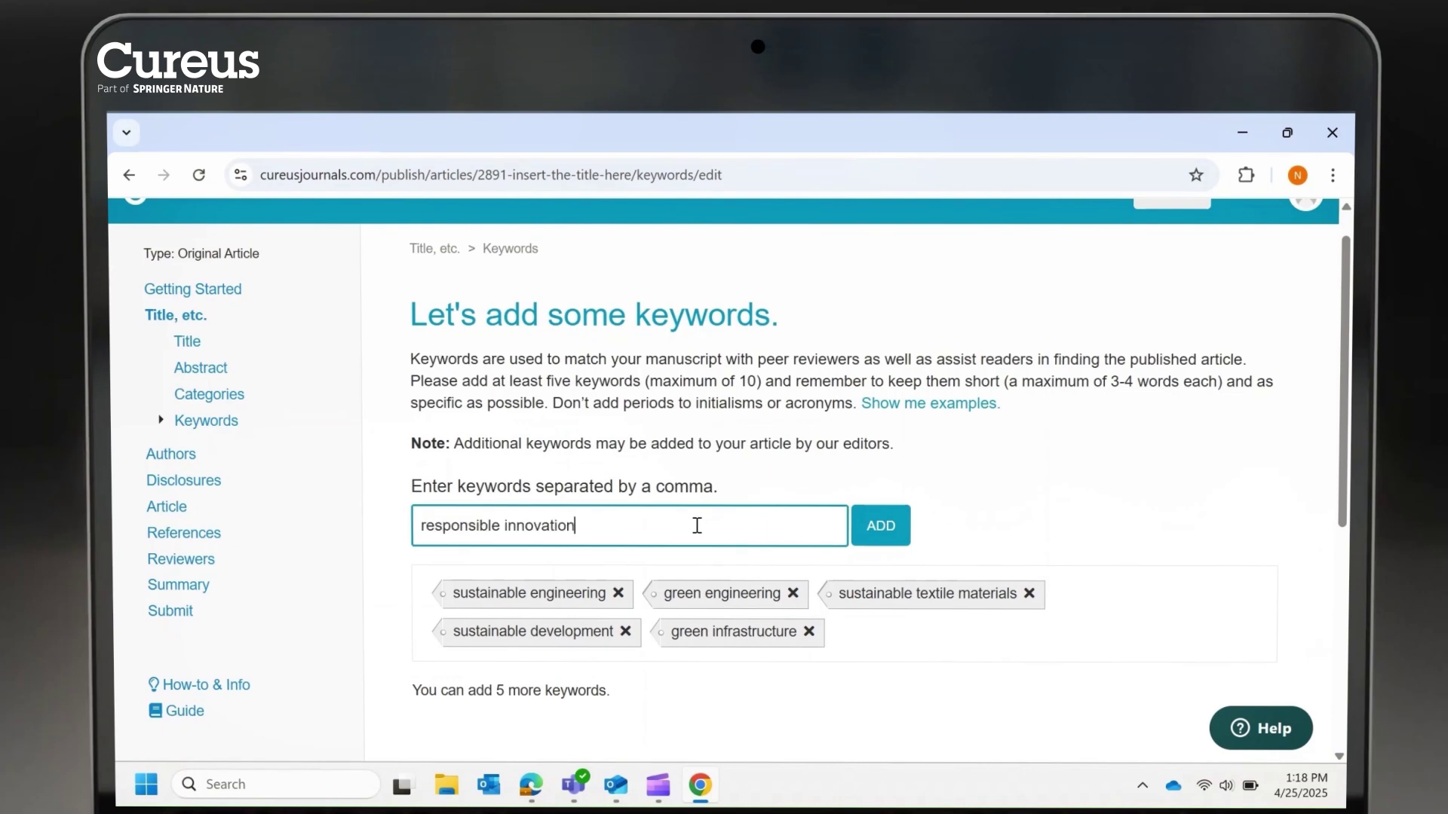
pyautogui.write('responsible innovation')
pyautogui.click(581, 558)
pyautogui.press('Return')
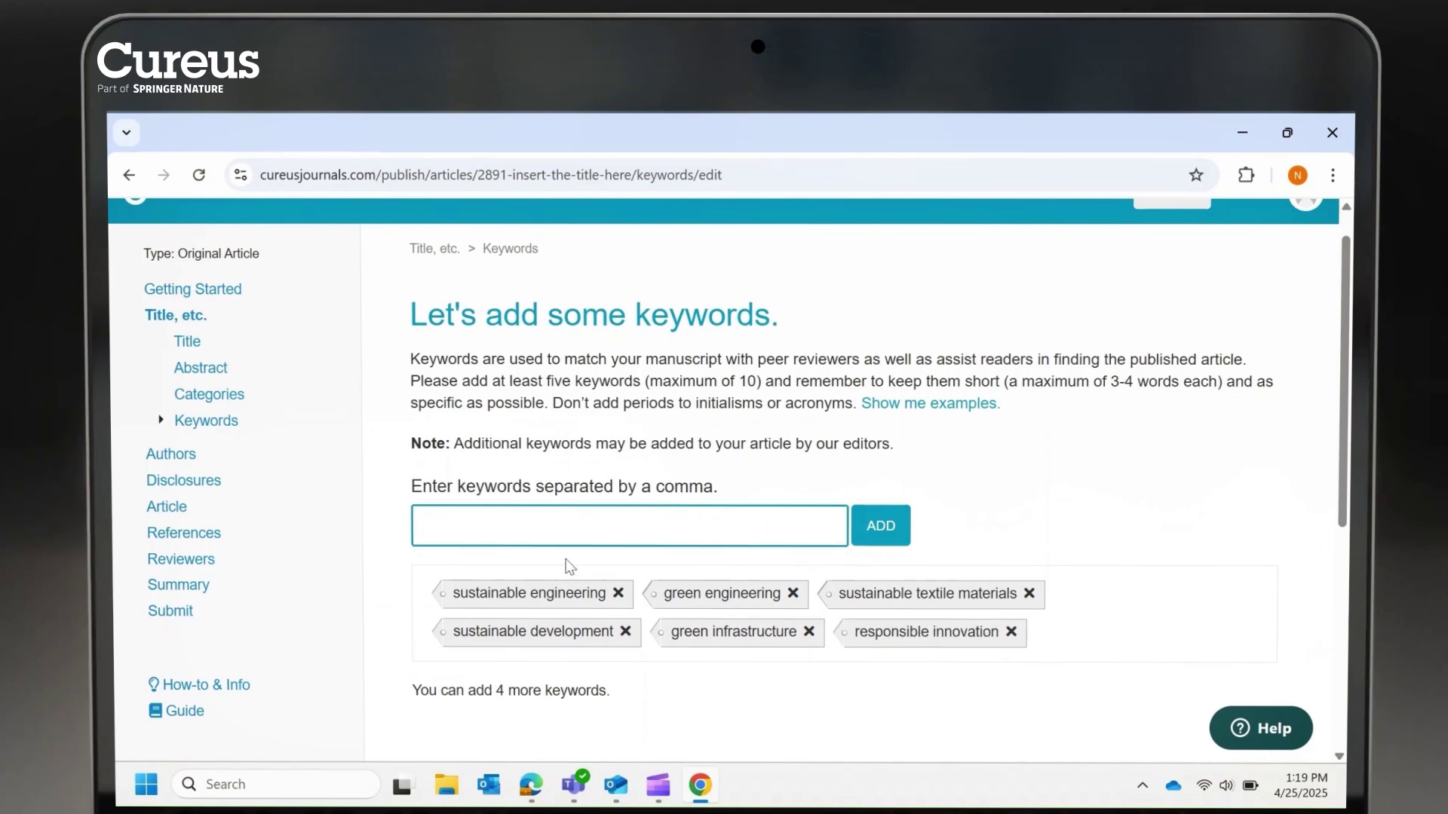
pyautogui.scroll(-3, 1148, 518)
pyautogui.click(1146, 671)
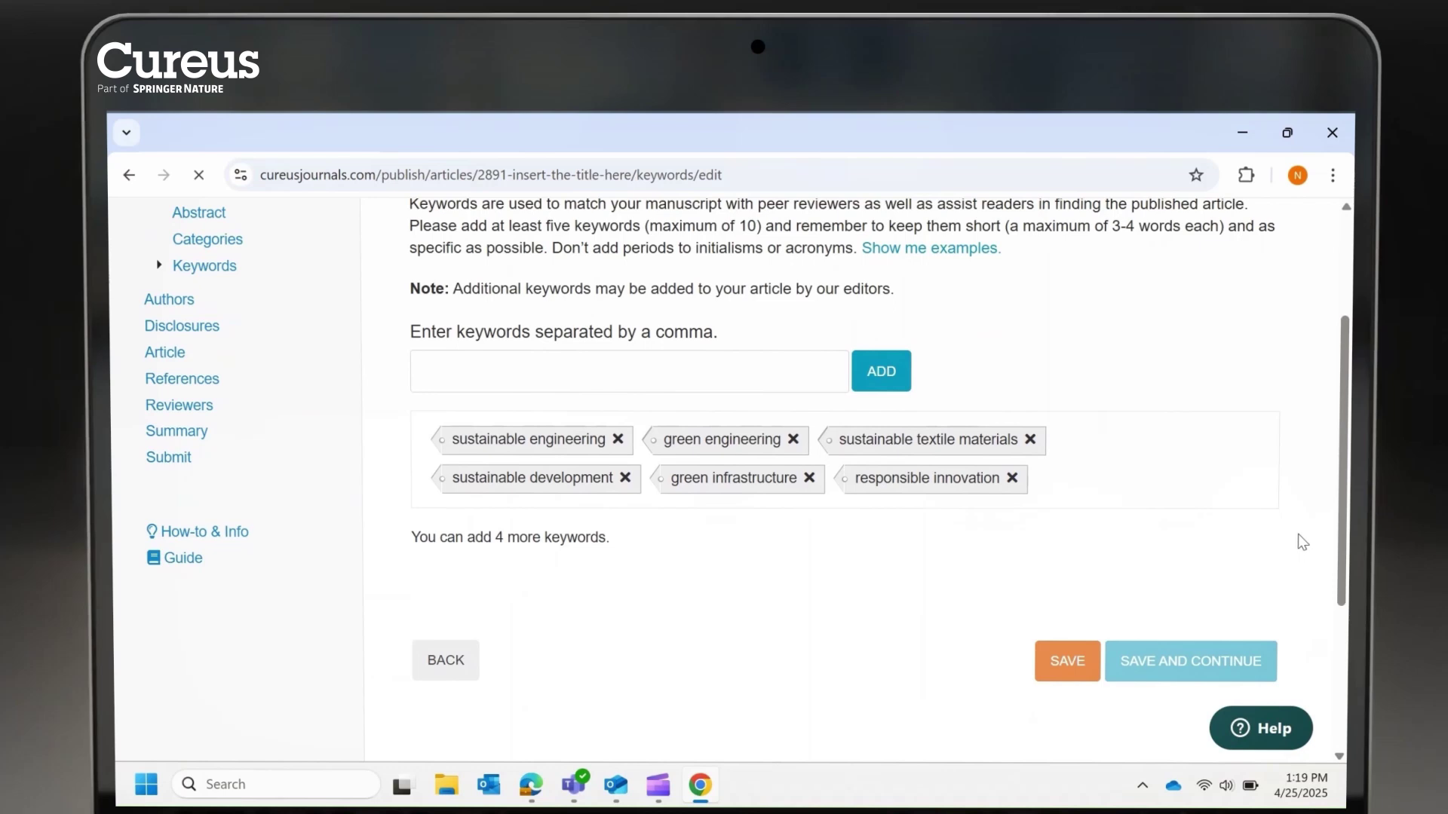
# Apply the author contributions and answer the disclosures and acknowledgements questions
pyautogui.scroll(-5, 1308, 520)
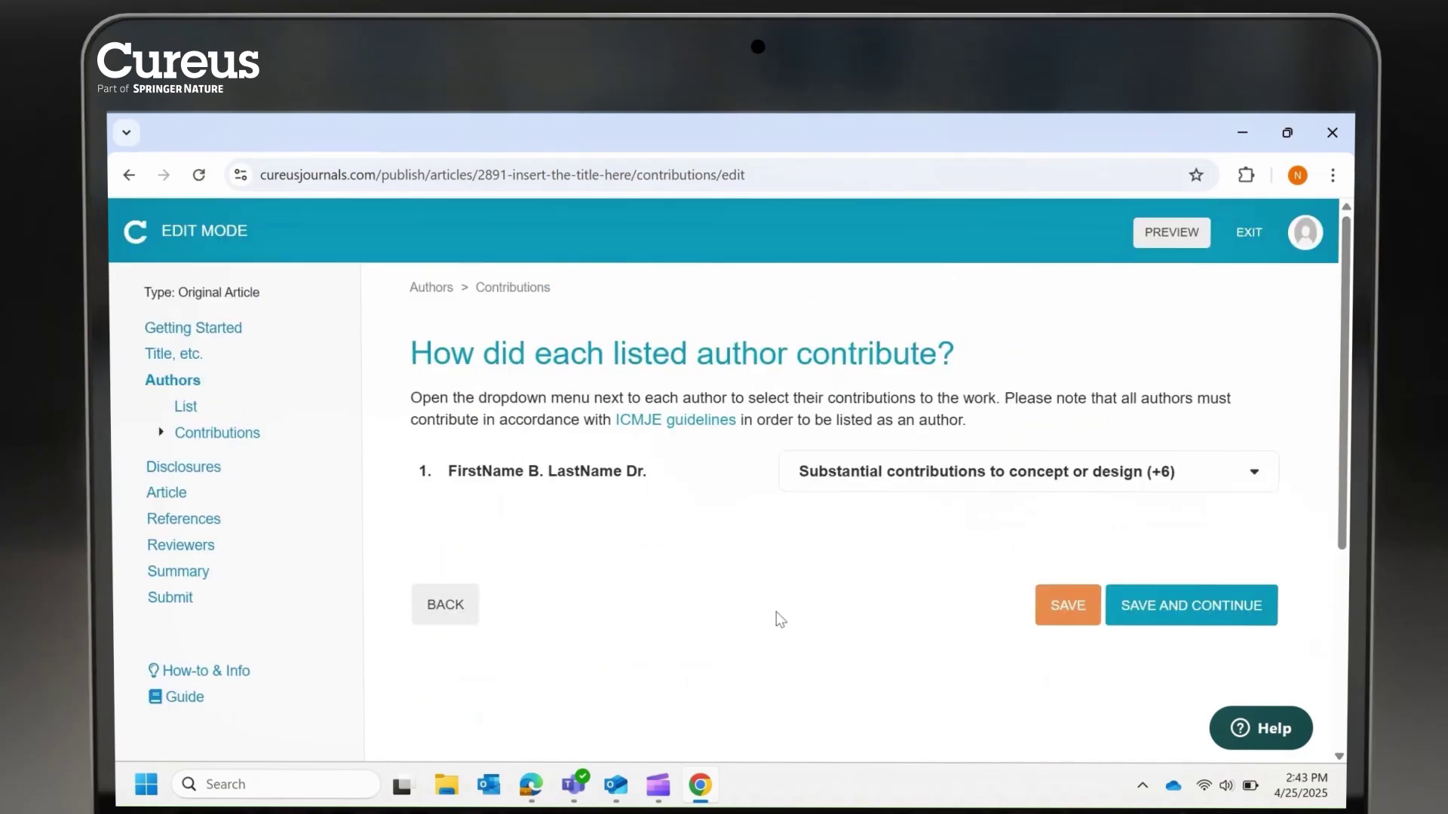
pyautogui.click(1252, 472)
pyautogui.scroll(-4, 1176, 558)
pyautogui.click(1099, 617)
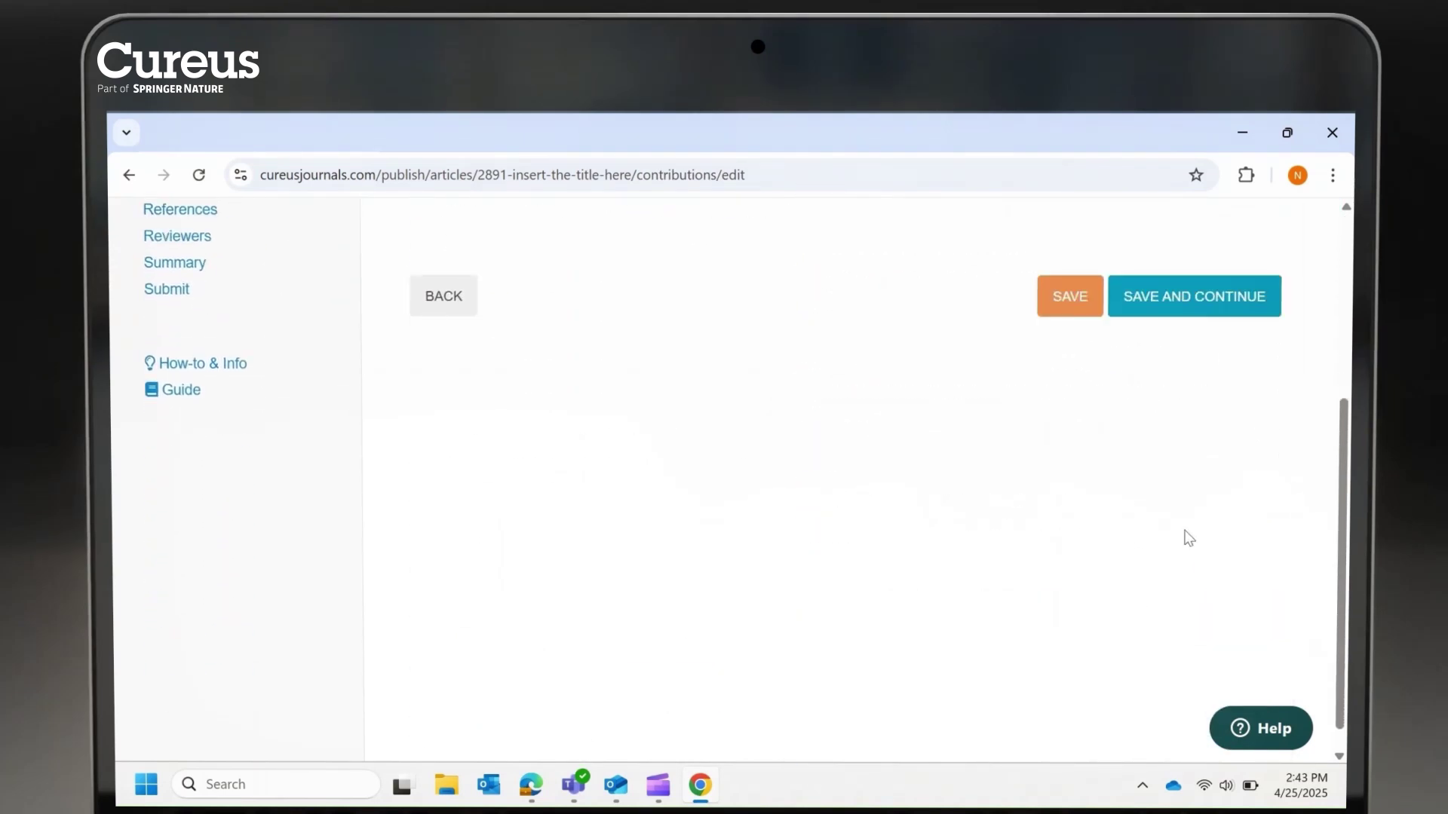
pyautogui.click(1198, 625)
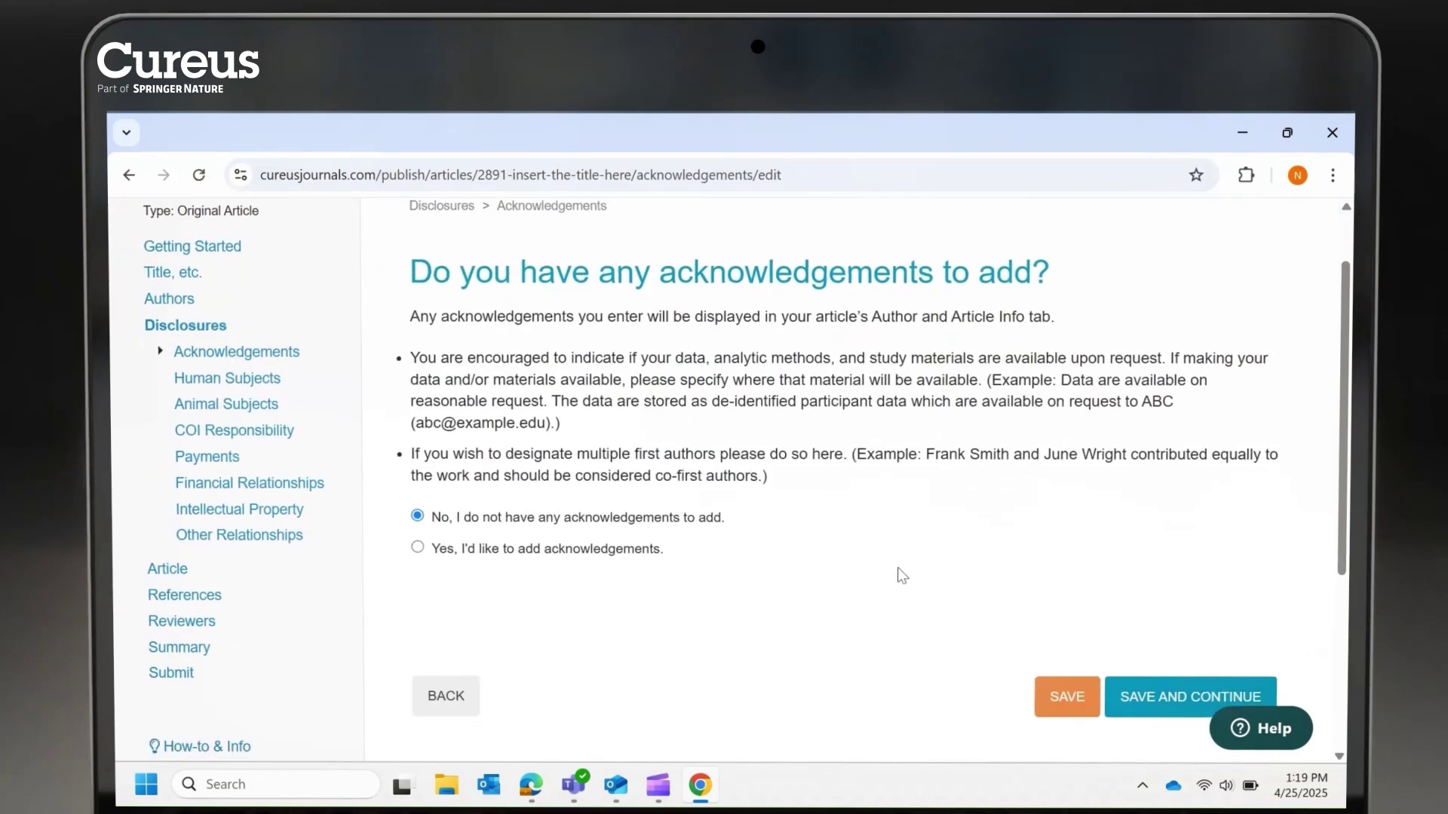
pyautogui.scroll(-1, 897, 567)
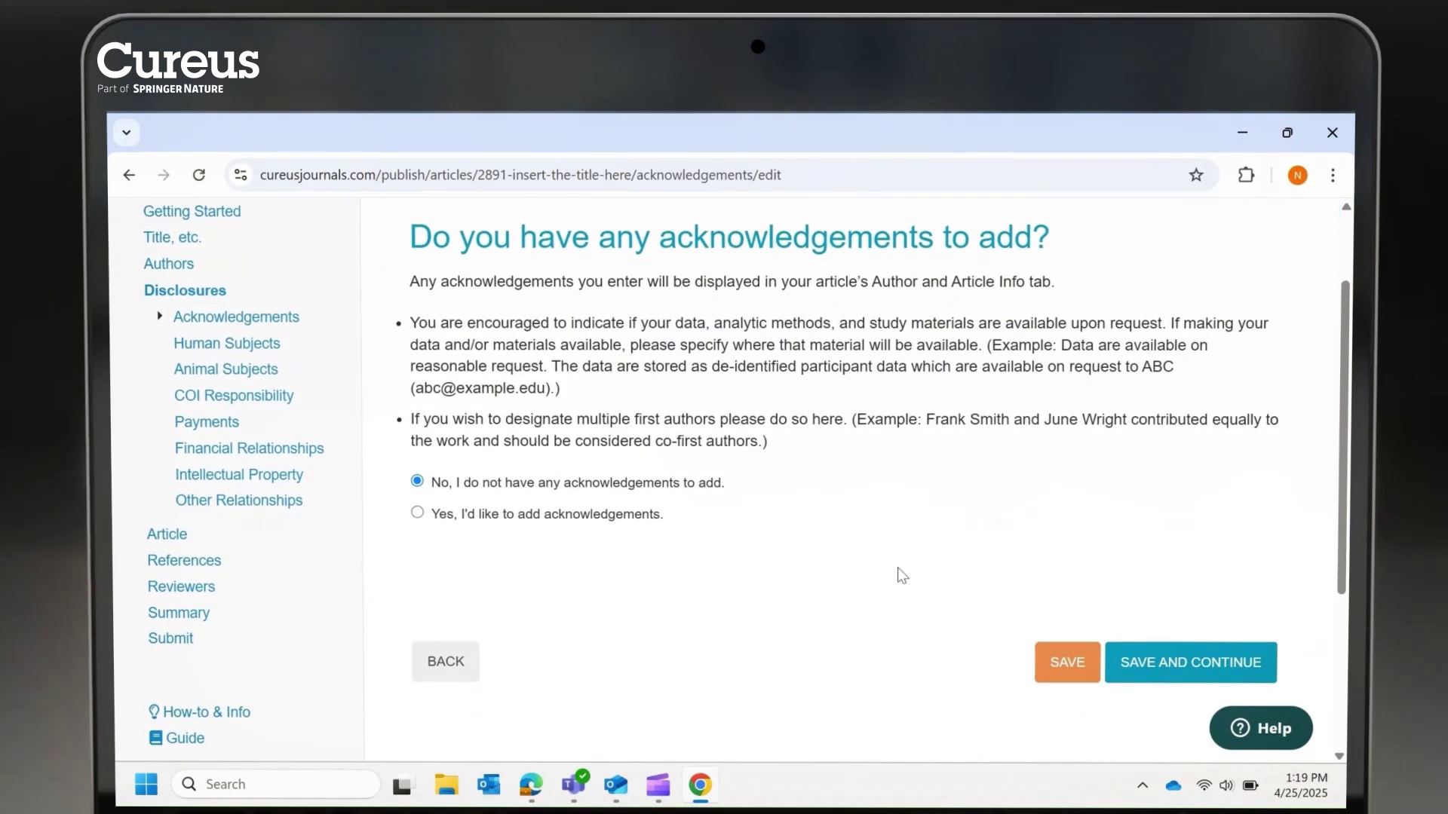
pyautogui.click(1121, 653)
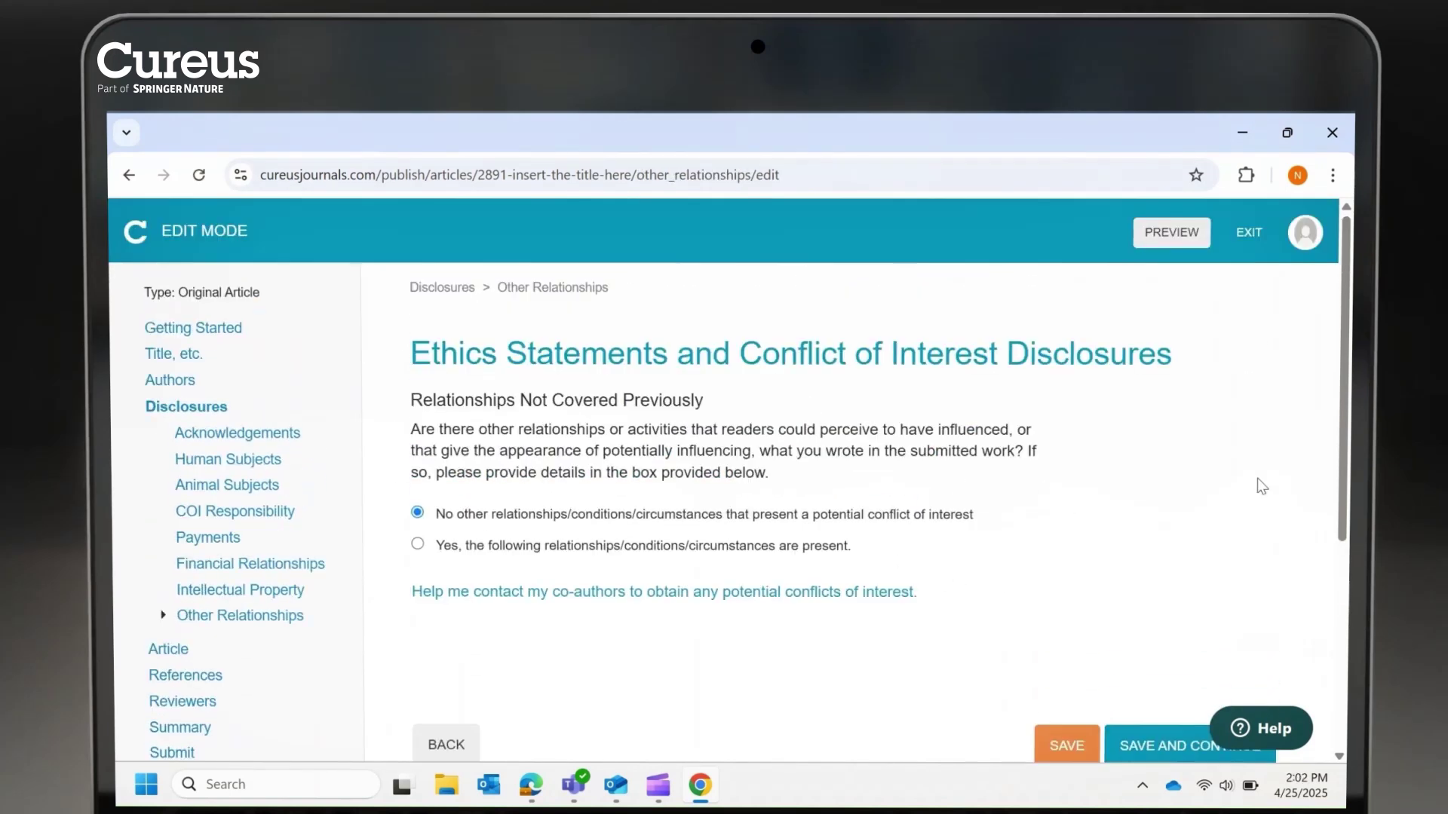
pyautogui.scroll(-2, 1256, 478)
# Pass the Introduction, insert the numbered and inline kinetic-energy LaTeX equations, and save Materials and Methods
pyautogui.click(1169, 648)
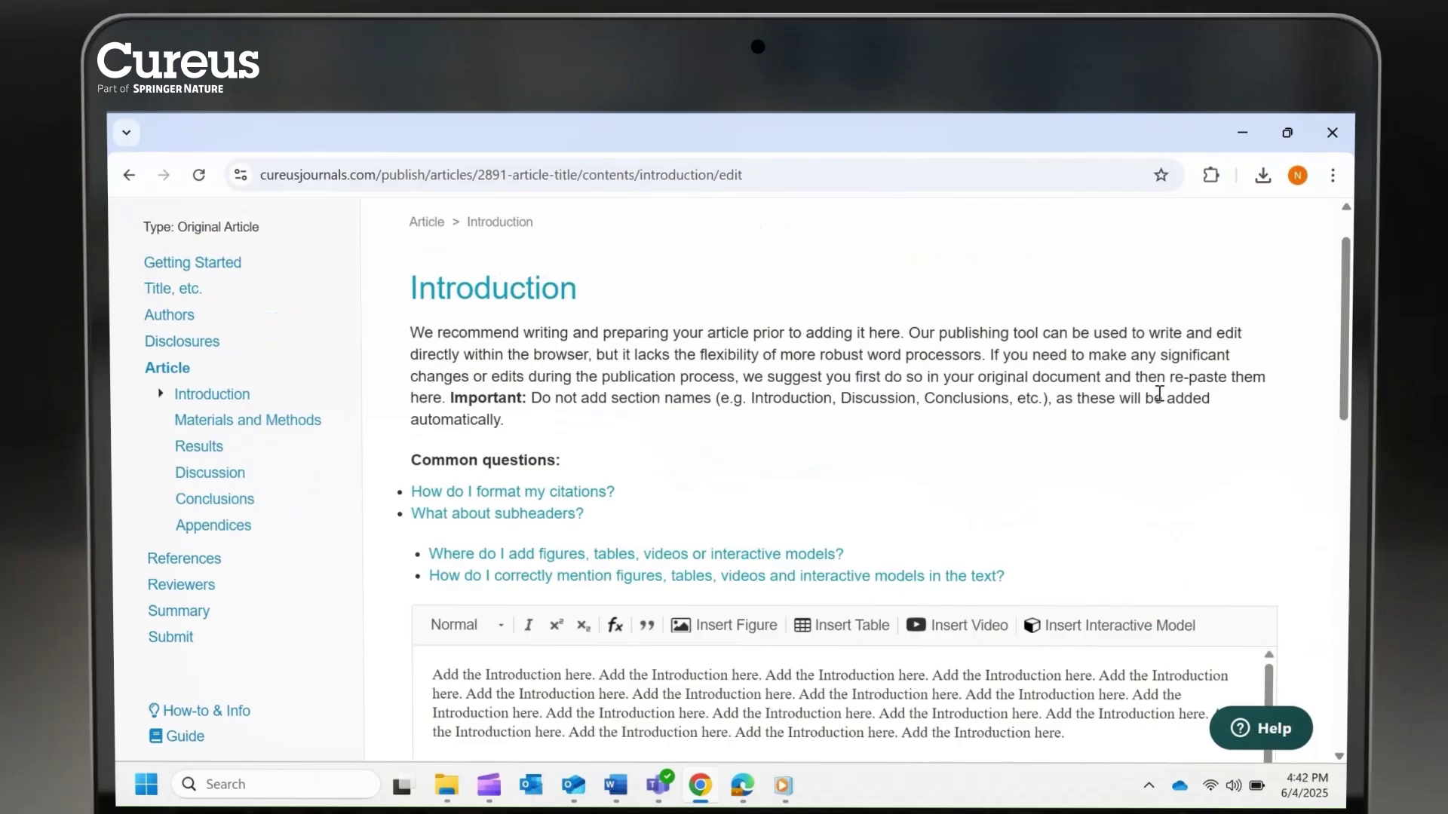
pyautogui.moveTo(1340, 354); pyautogui.dragTo(1341, 390)
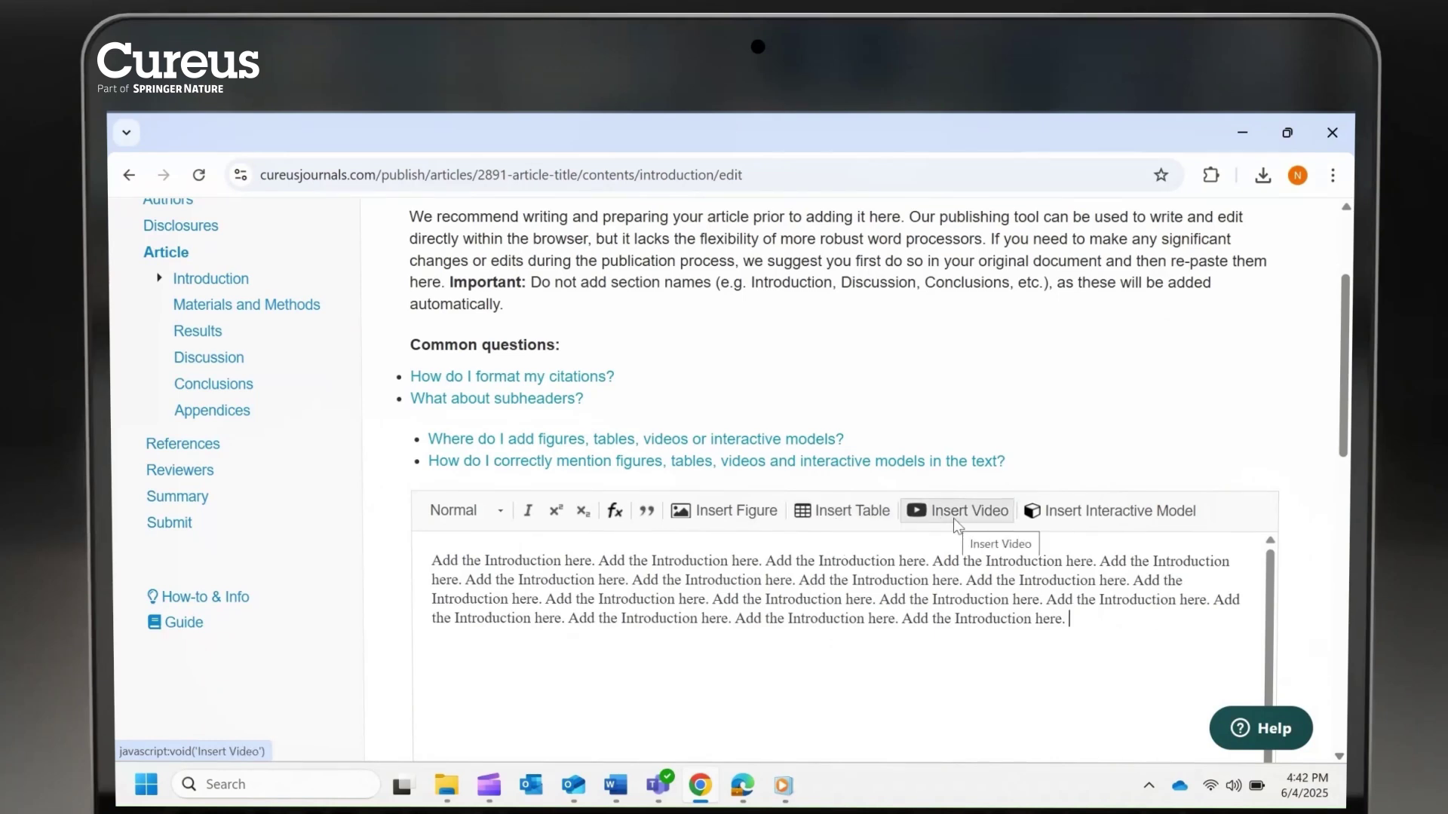
pyautogui.click(1147, 667)
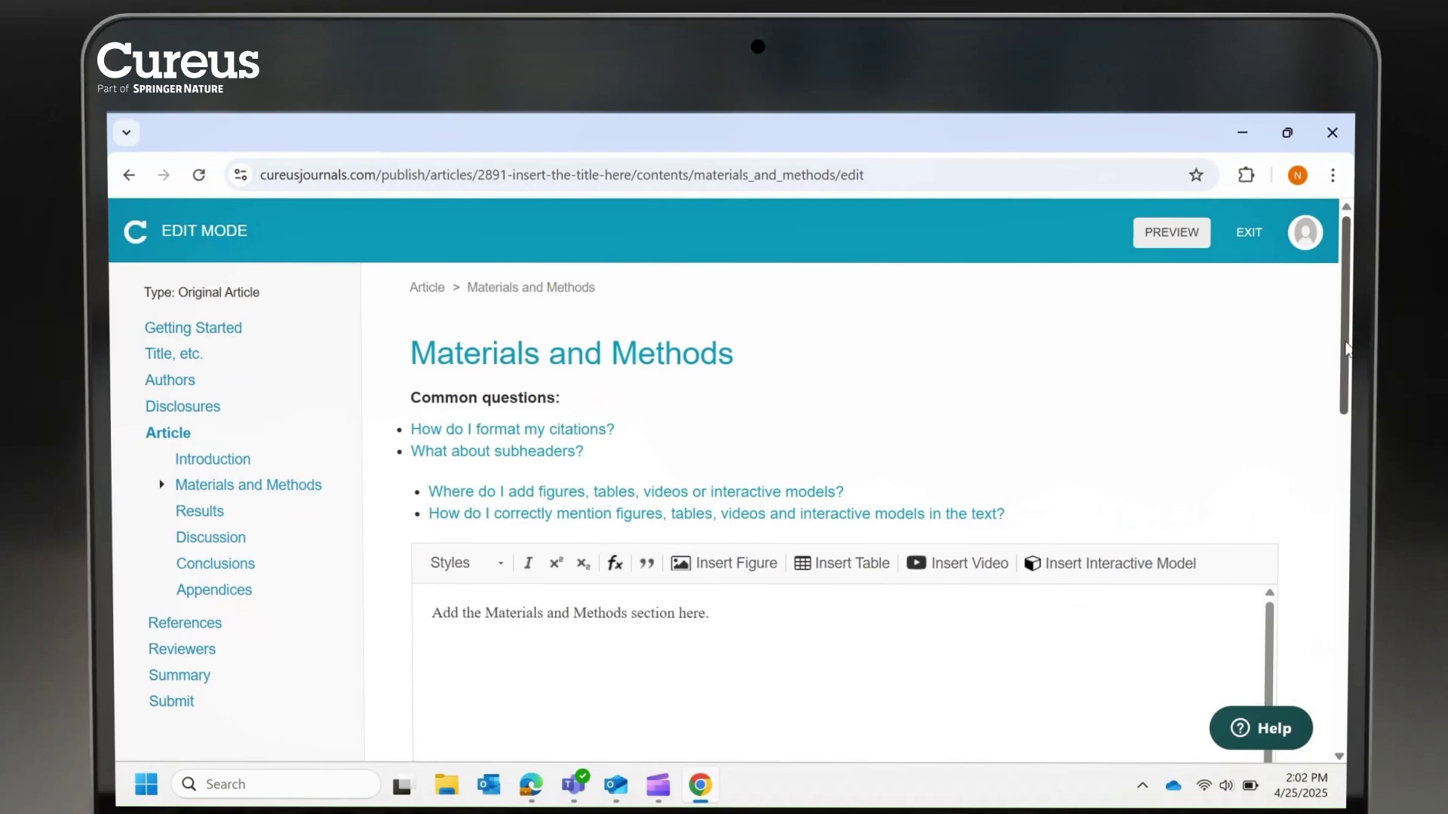
pyautogui.moveTo(1346, 347); pyautogui.dragTo(1345, 697)
pyautogui.click(1160, 416)
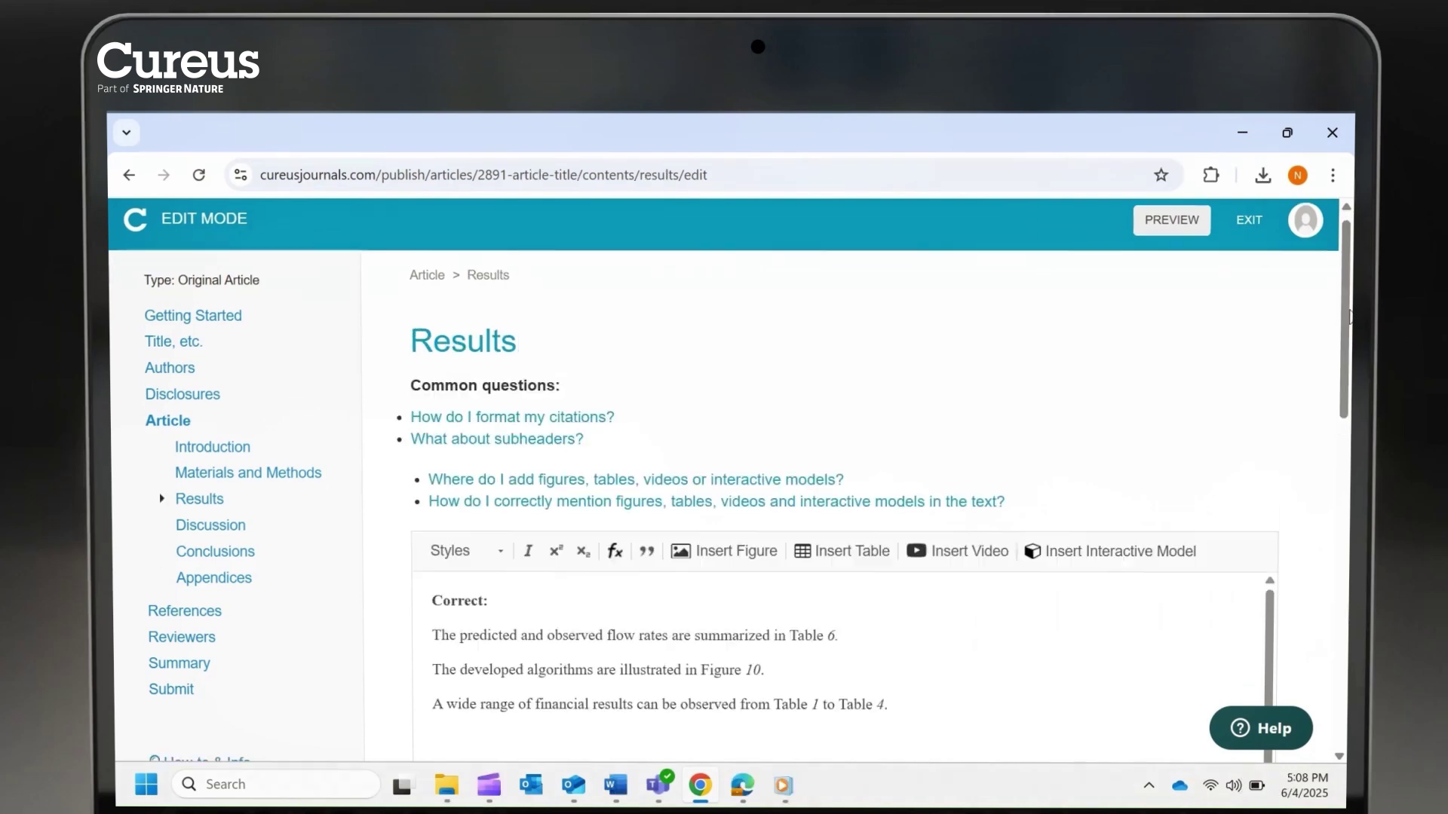
pyautogui.scroll(-3, 1346, 339)
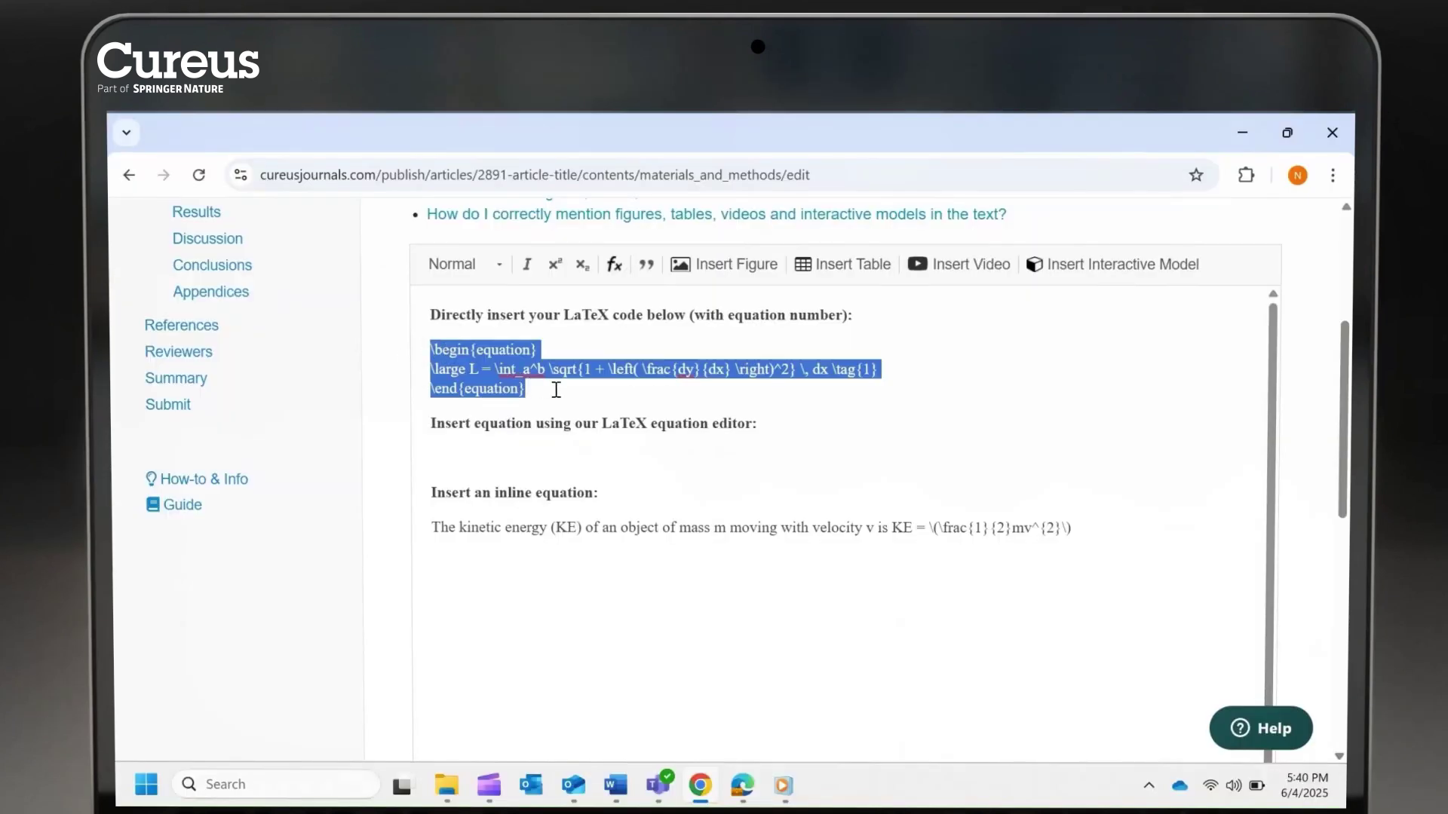
# Build KE = \frac{1}{2}mv^{2} in the equation editor below the equation-editor heading
pyautogui.click(435, 459)
pyautogui.click(614, 276)
pyautogui.write('KE =')
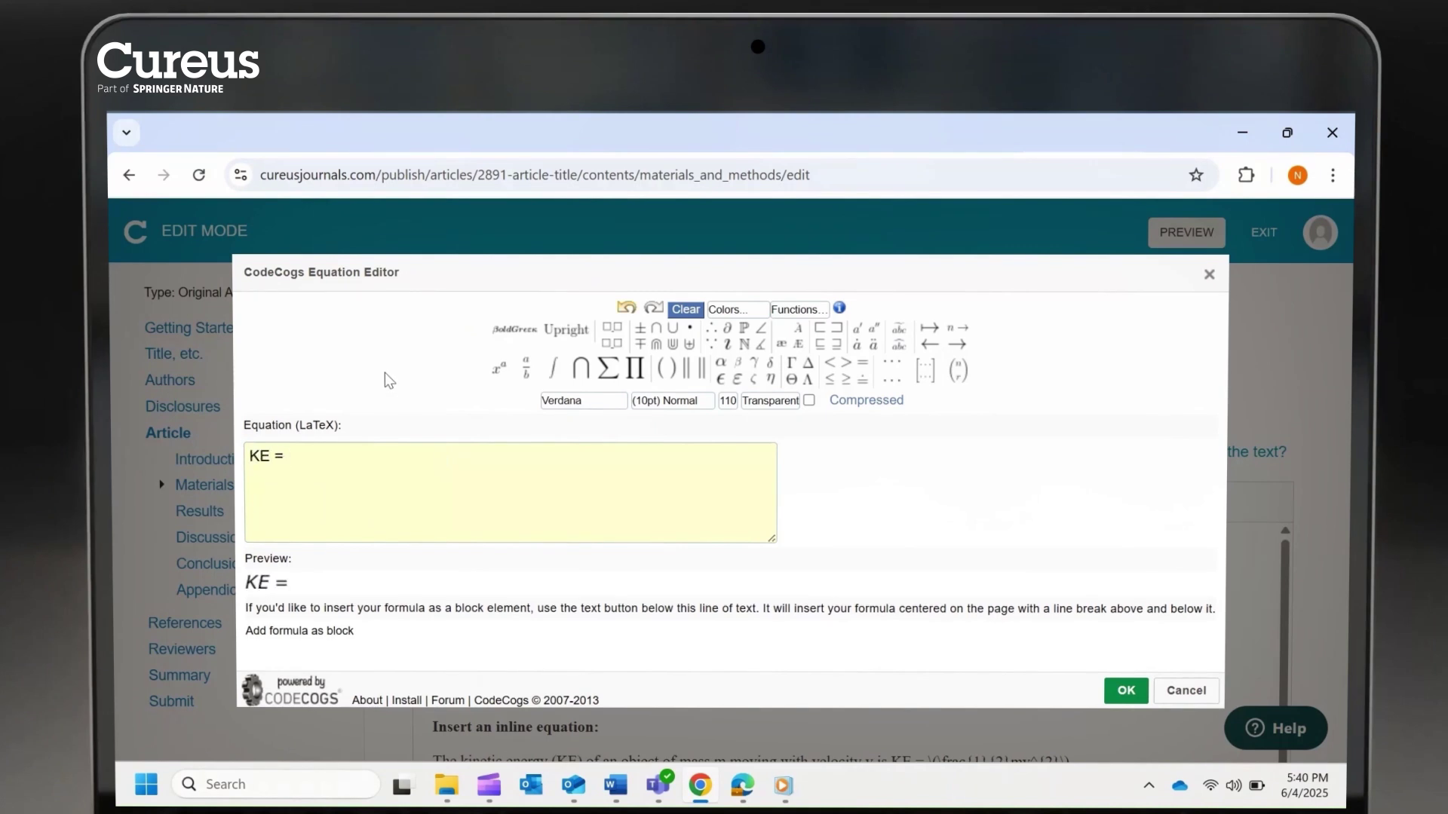
pyautogui.click(526, 368)
pyautogui.write('1}{2')
pyautogui.press('Right')
pyautogui.write('m')
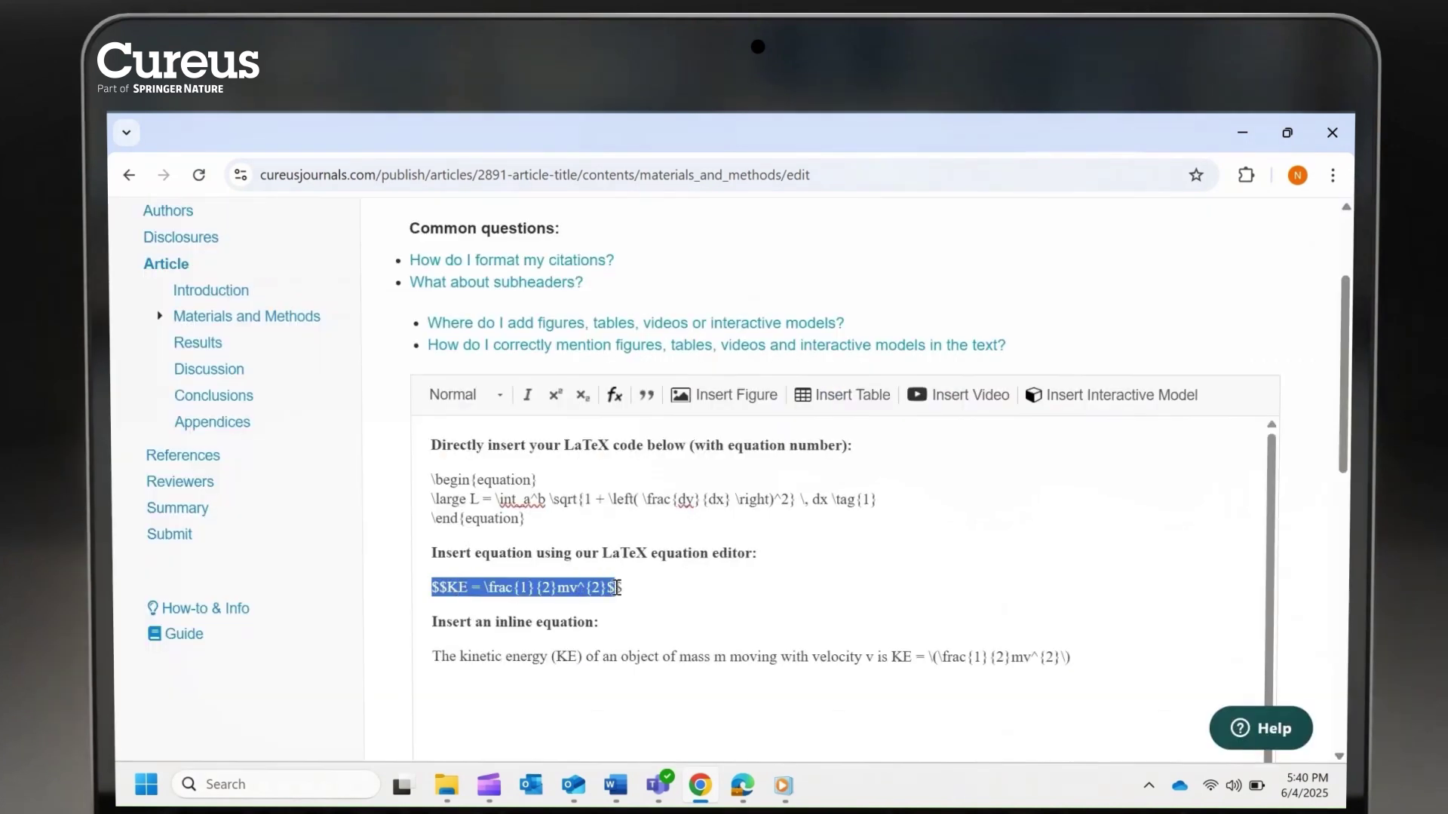
# Check the inserted equation and read the Adding Equations to Your Article guide
pyautogui.moveTo(432, 656); pyautogui.dragTo(1107, 661)
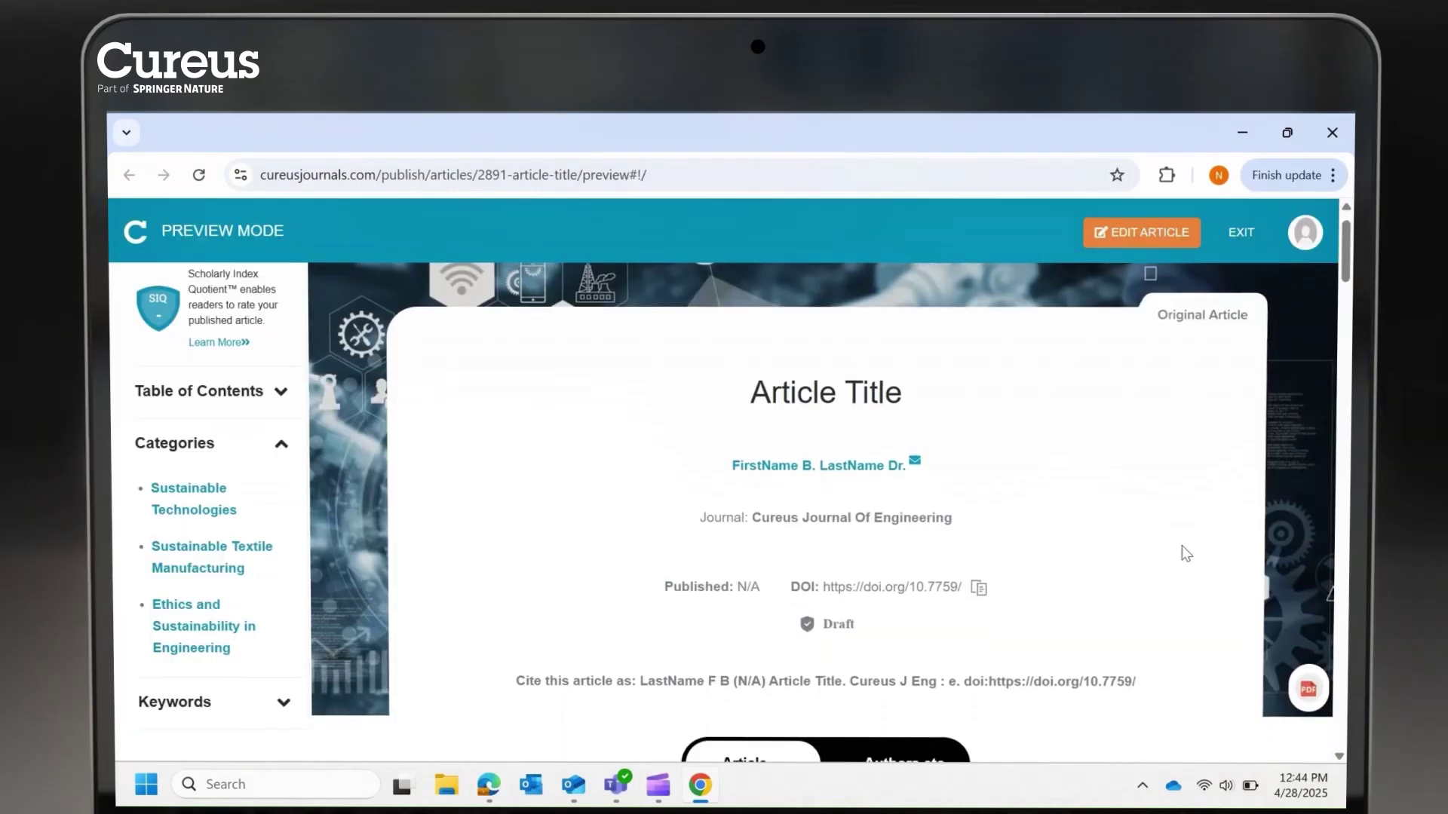
pyautogui.scroll(-20, 1185, 553)
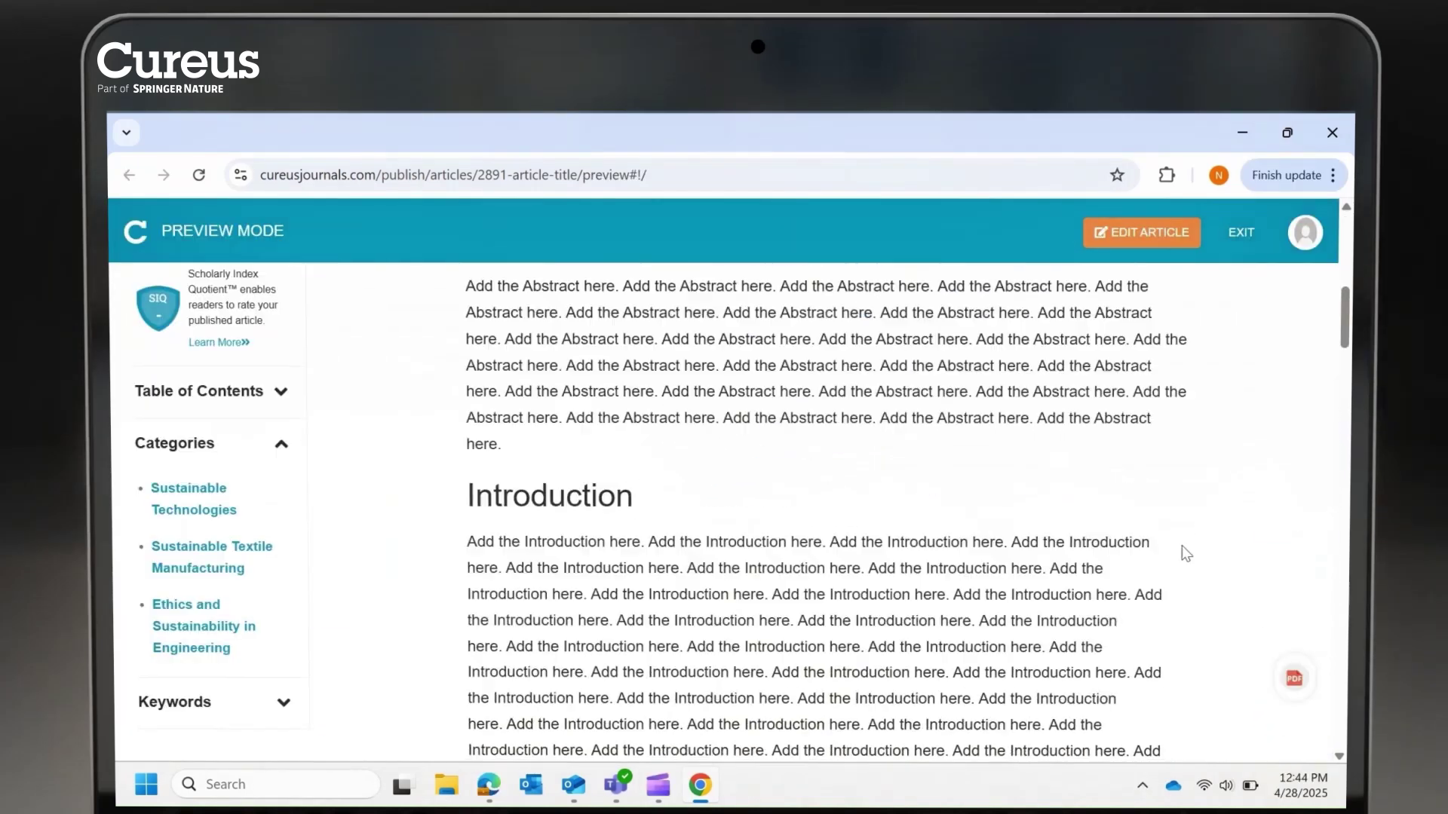
pyautogui.scroll(2, 1185, 553)
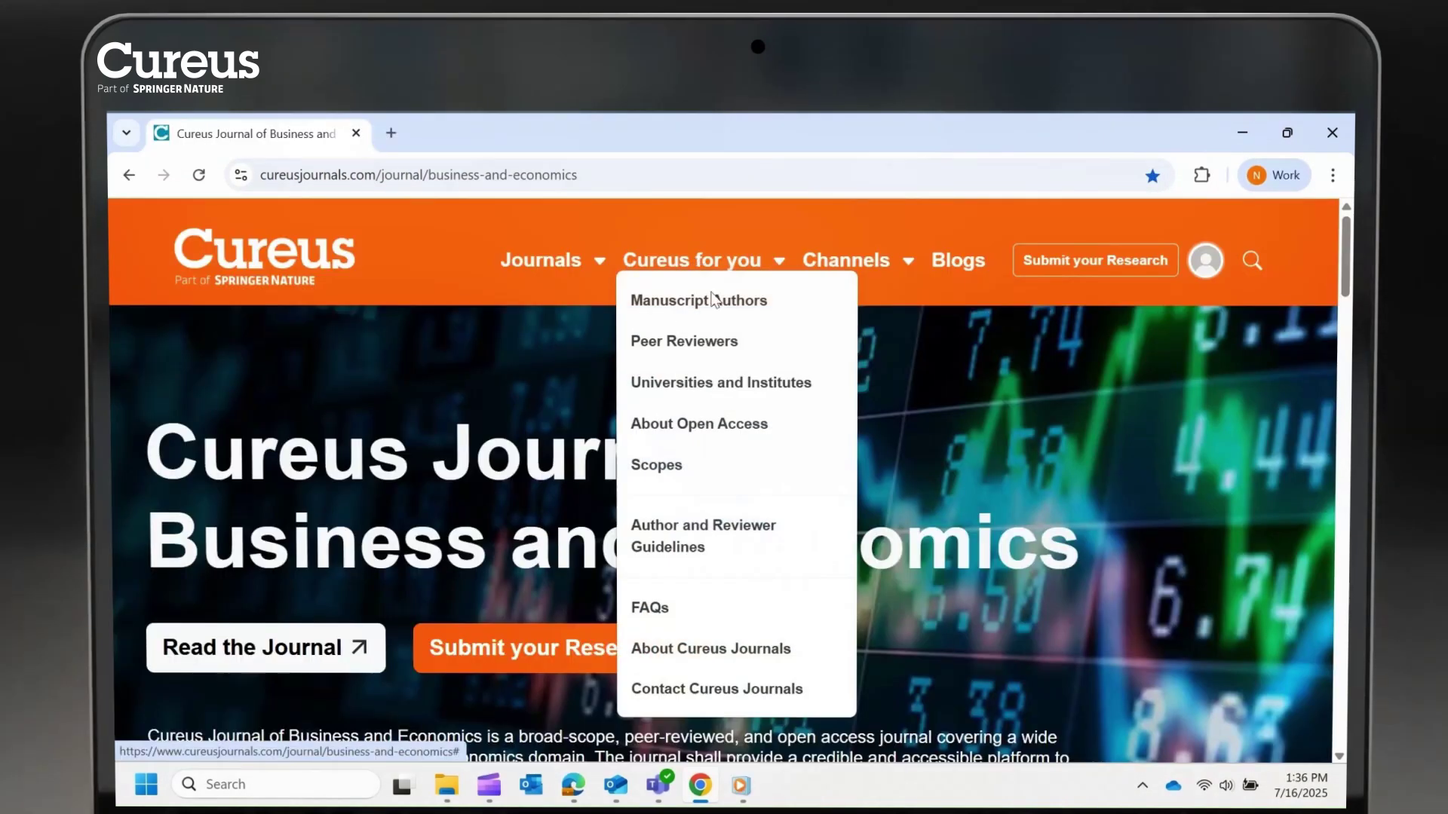
pyautogui.click(774, 536)
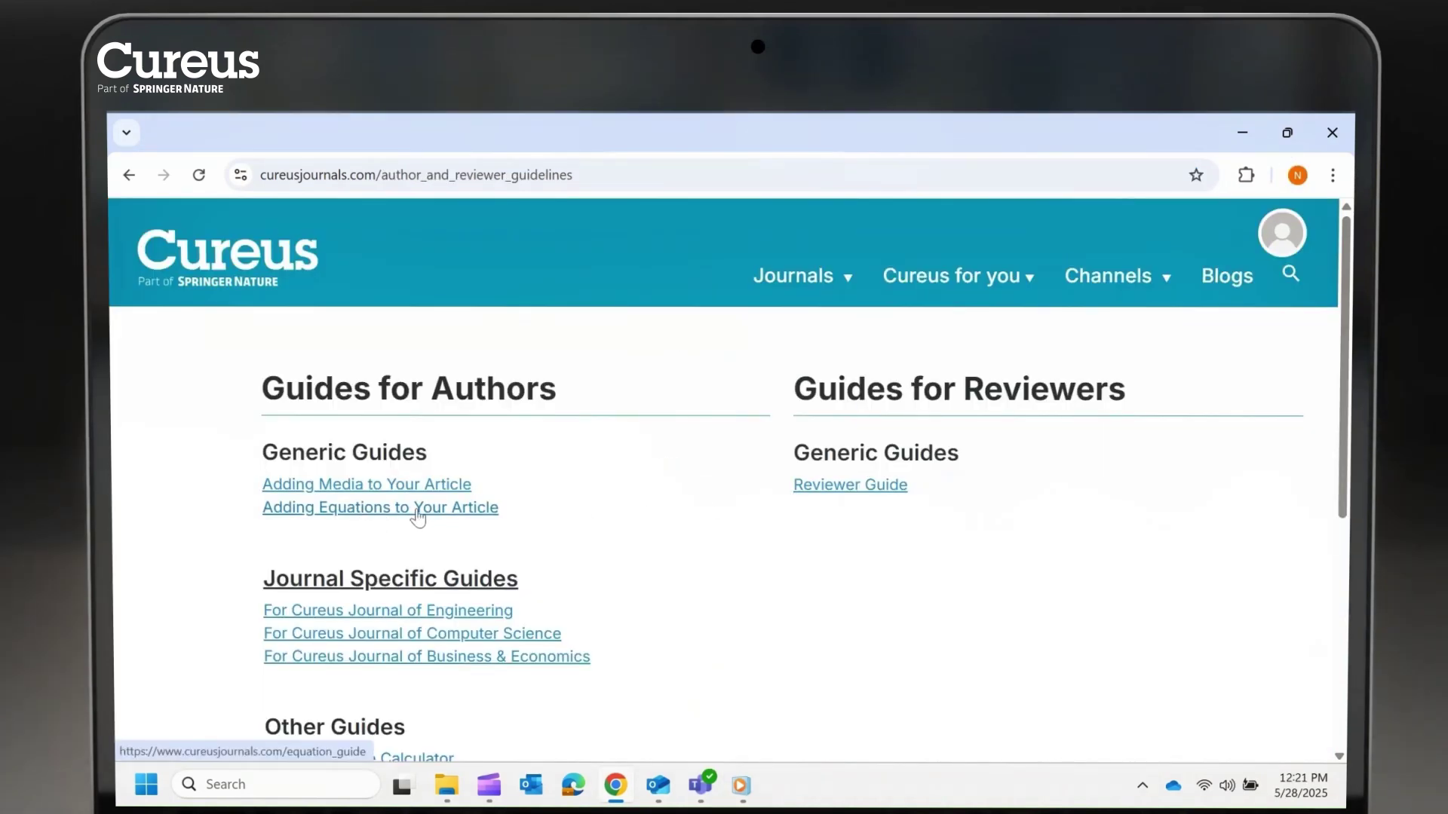
pyautogui.click(368, 510)
pyautogui.scroll(-5, 1255, 523)
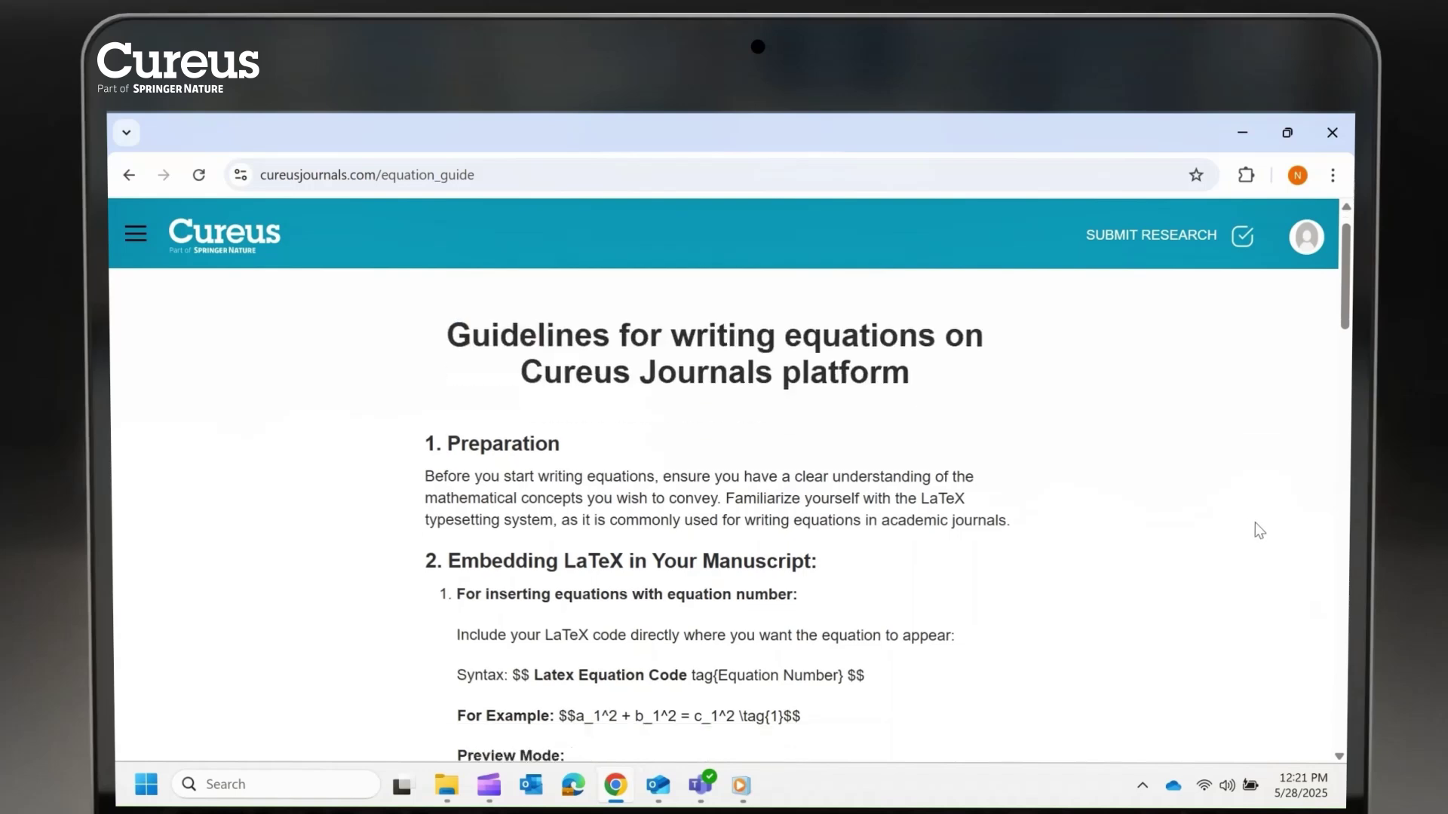
pyautogui.scroll(-15, 1255, 522)
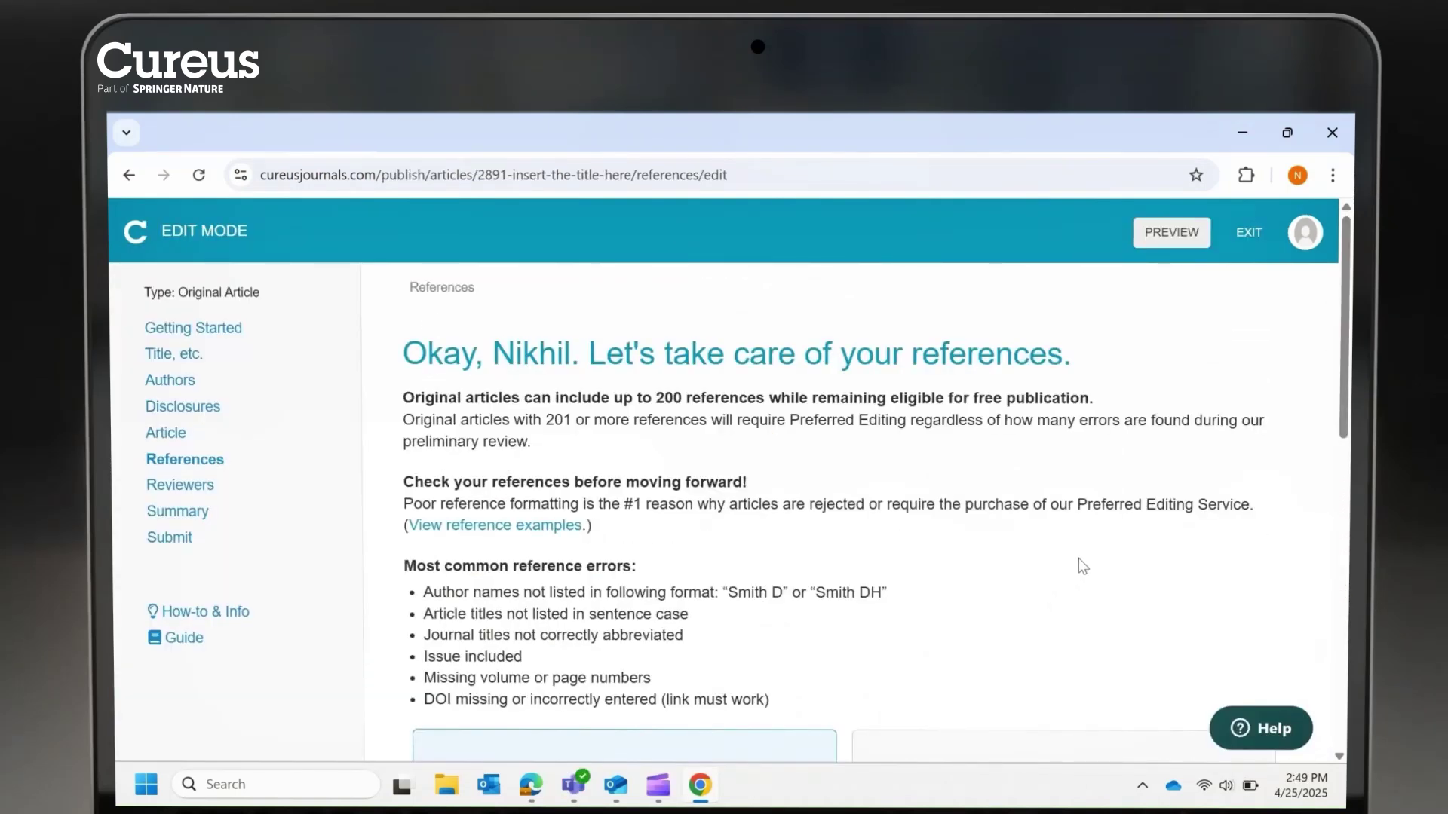
# Set the reference type to Article within a journal and read the formatting note
pyautogui.scroll(-3, 1083, 565)
pyautogui.click(1029, 612)
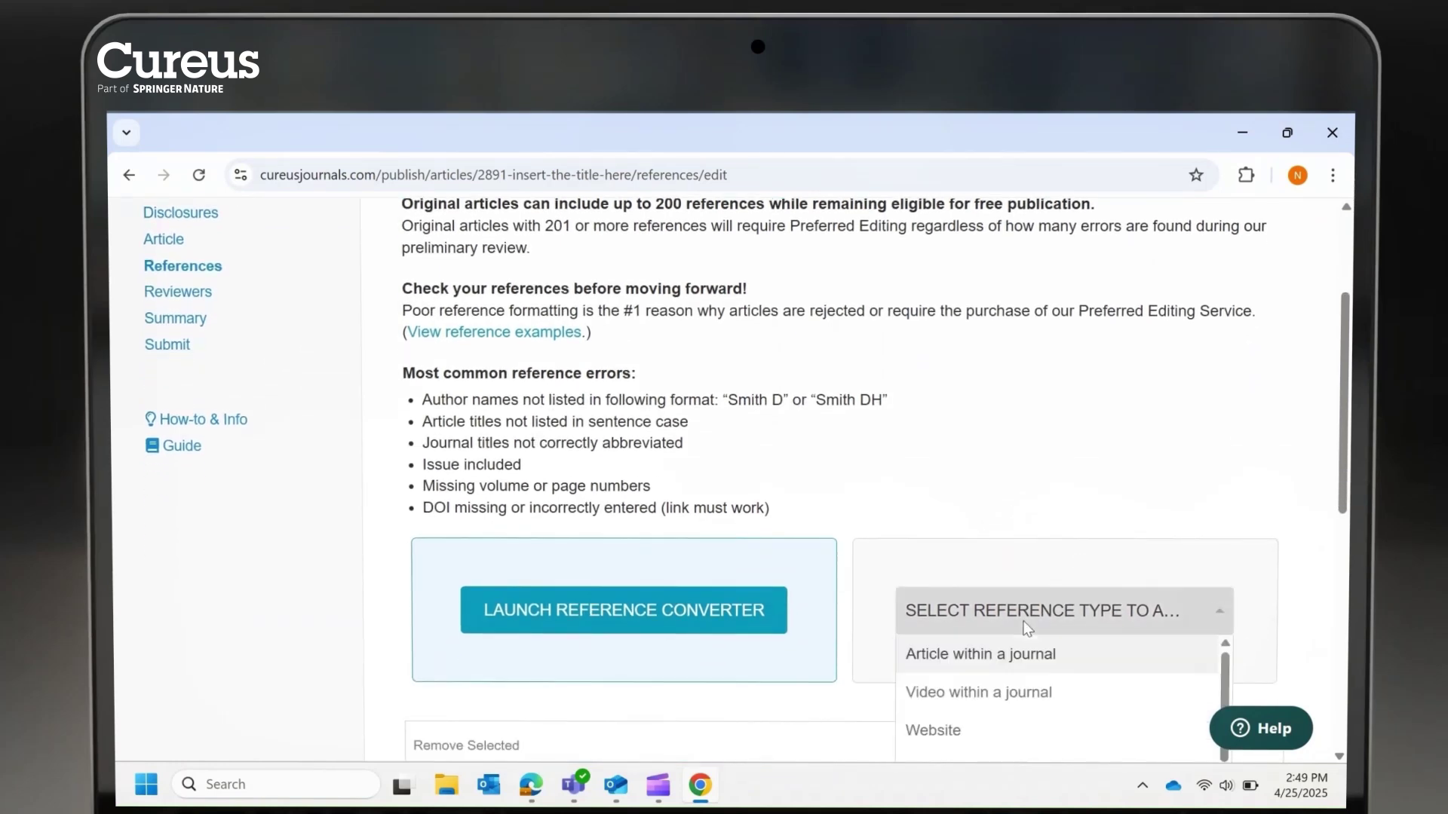
pyautogui.click(994, 656)
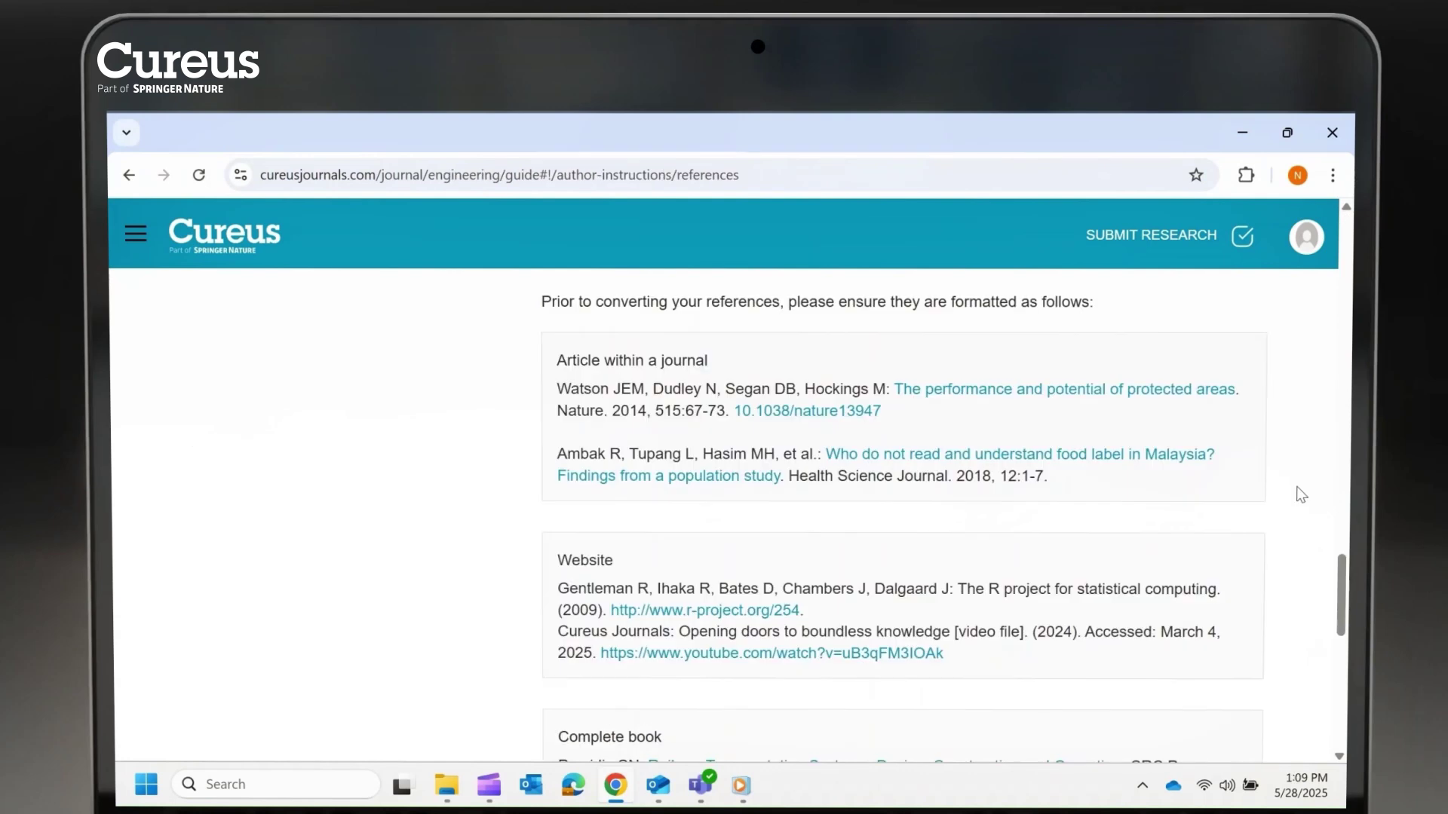
pyautogui.moveTo(571, 301); pyautogui.dragTo(1095, 294)
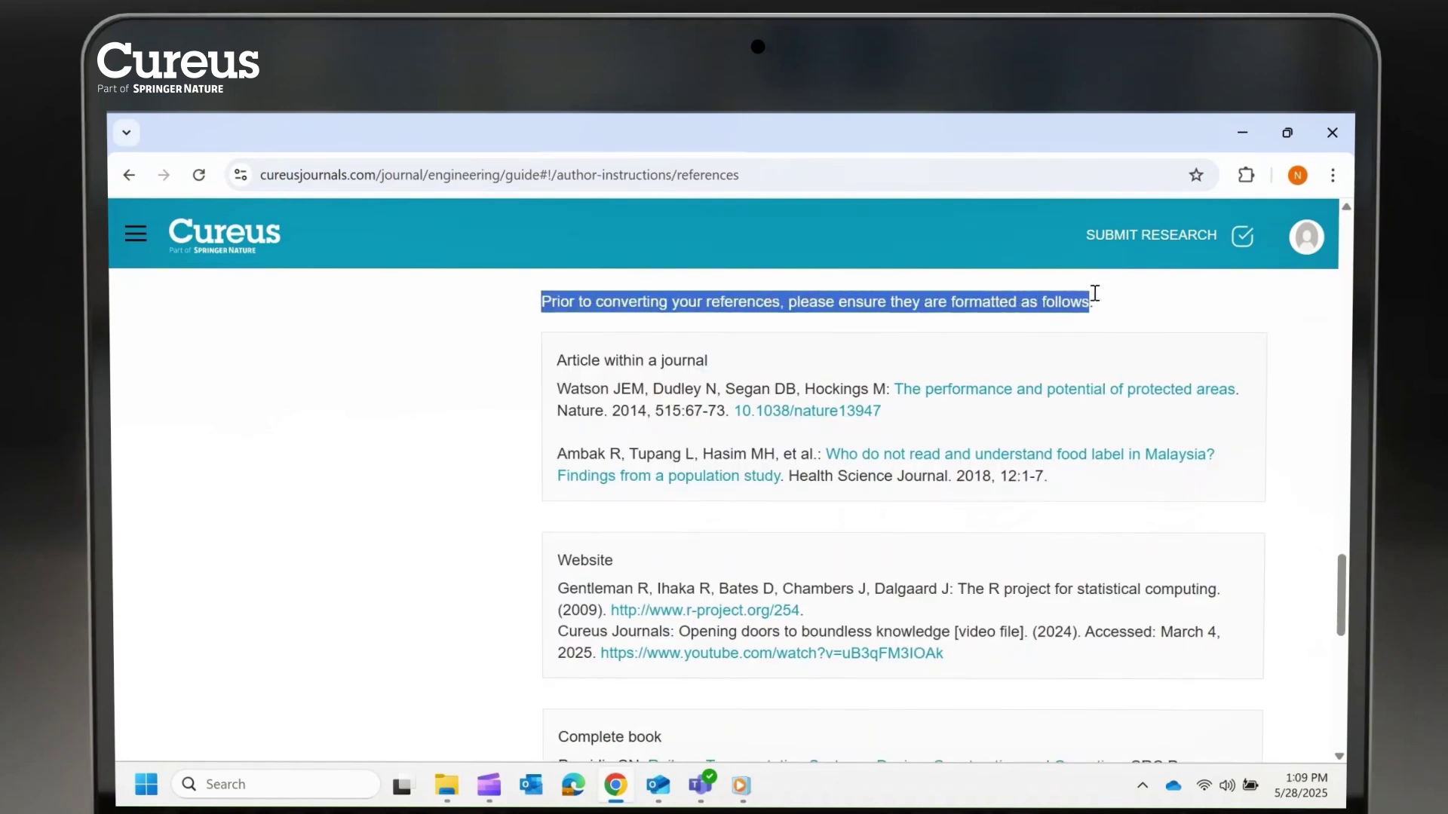
pyautogui.click(1309, 464)
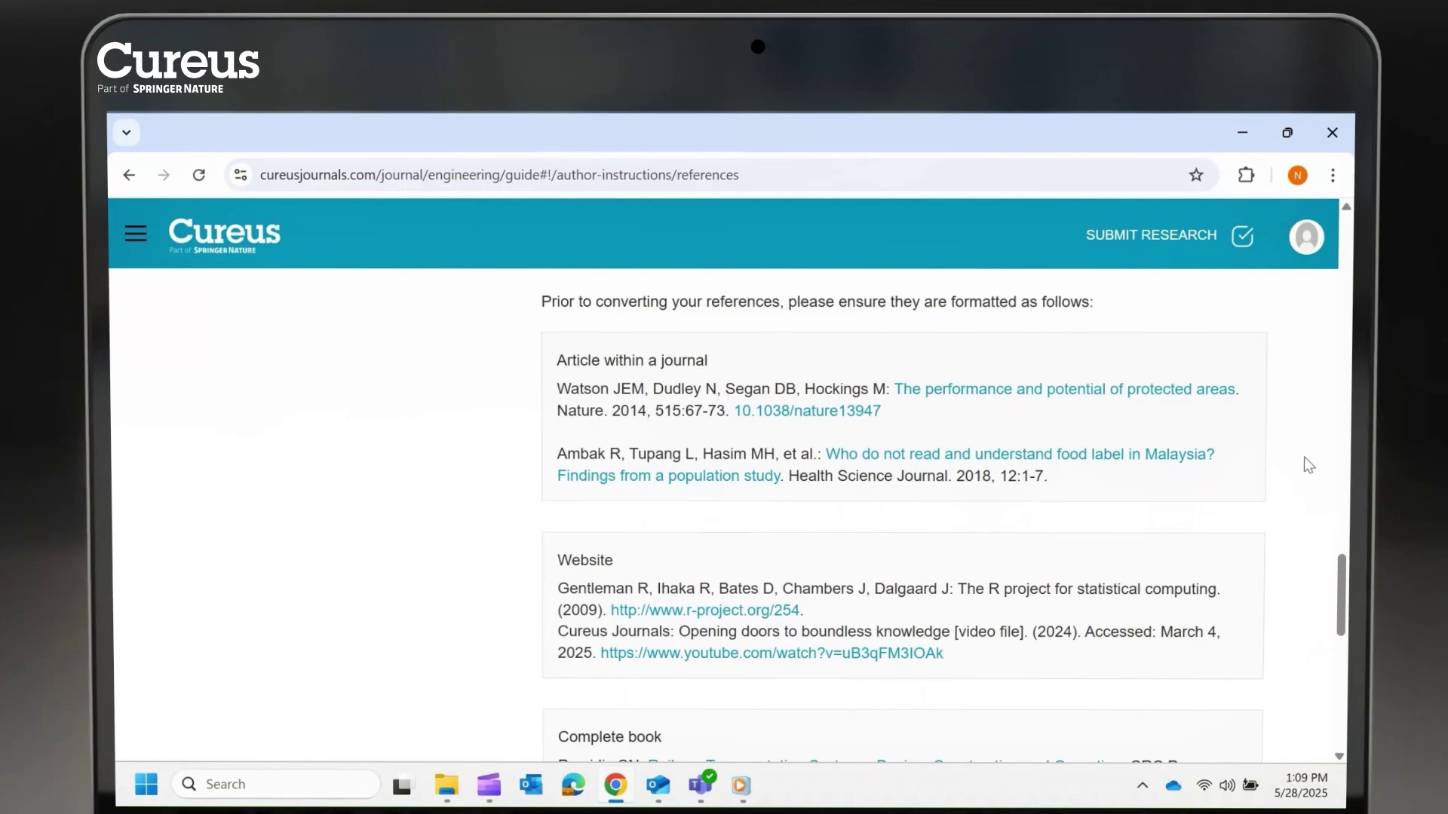
pyautogui.scroll(-2, 1308, 465)
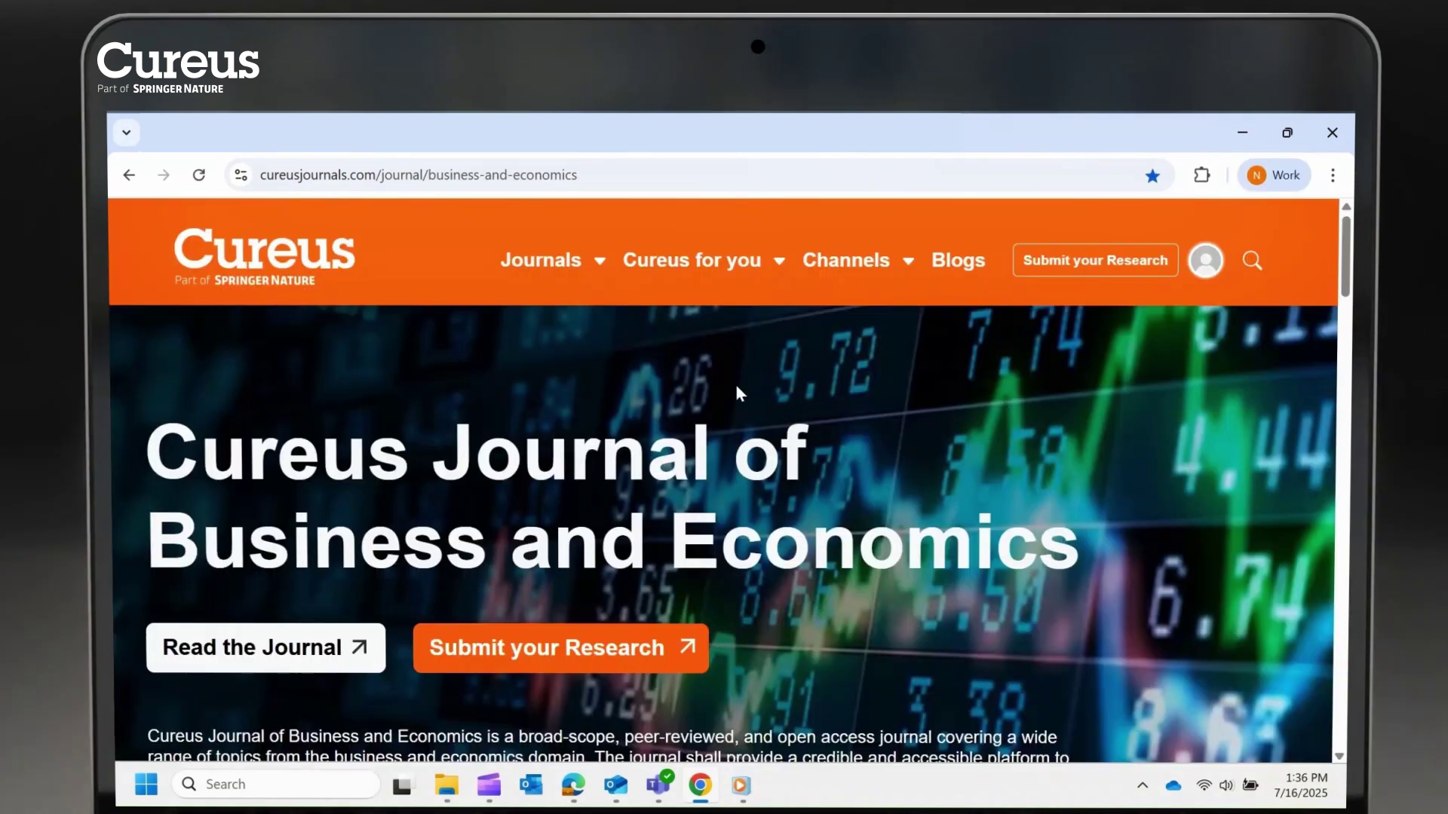
# Review the Reference Citations rules in the Author and Reviewer Guidelines
pyautogui.click(697, 263)
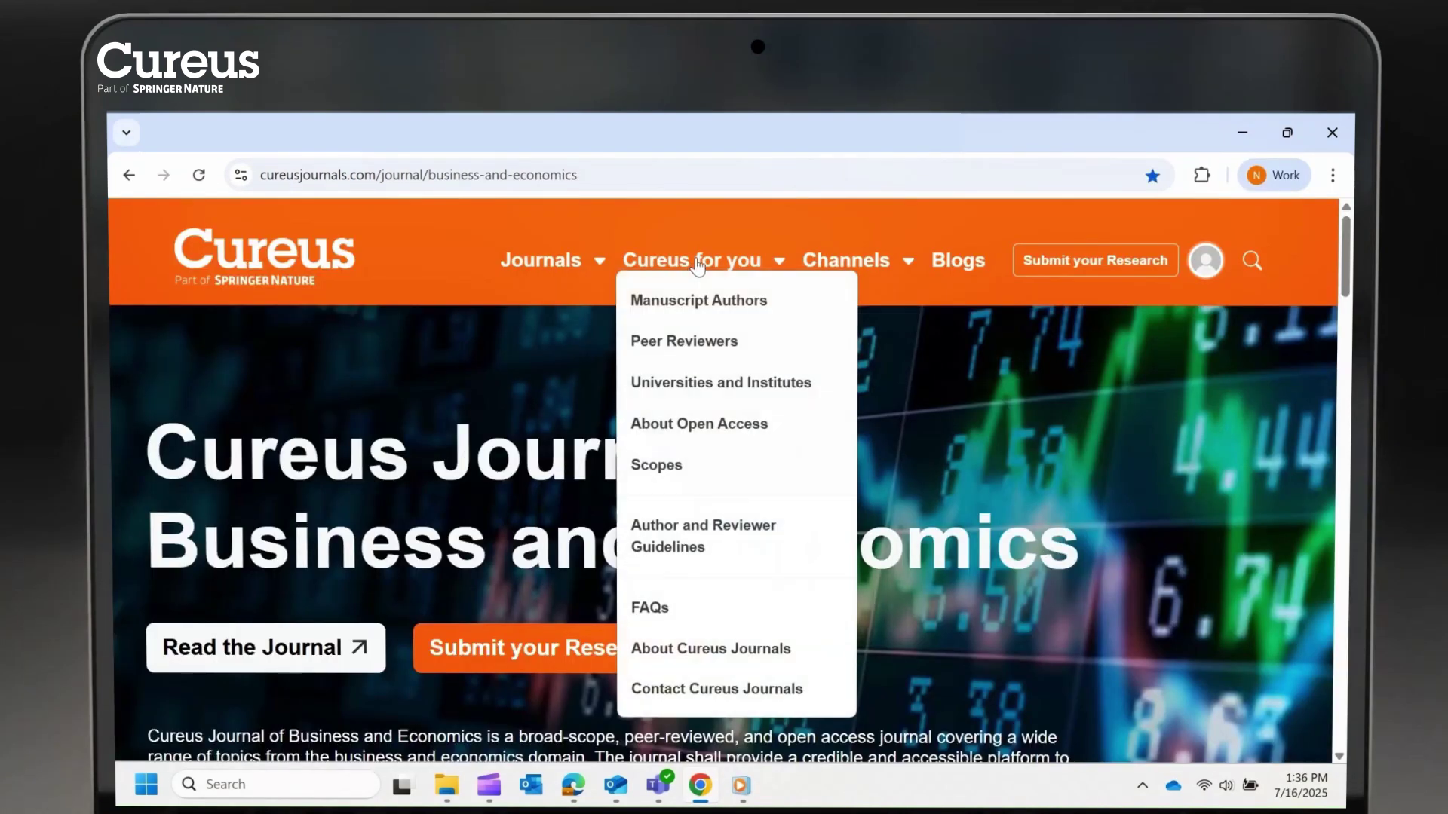
pyautogui.click(792, 545)
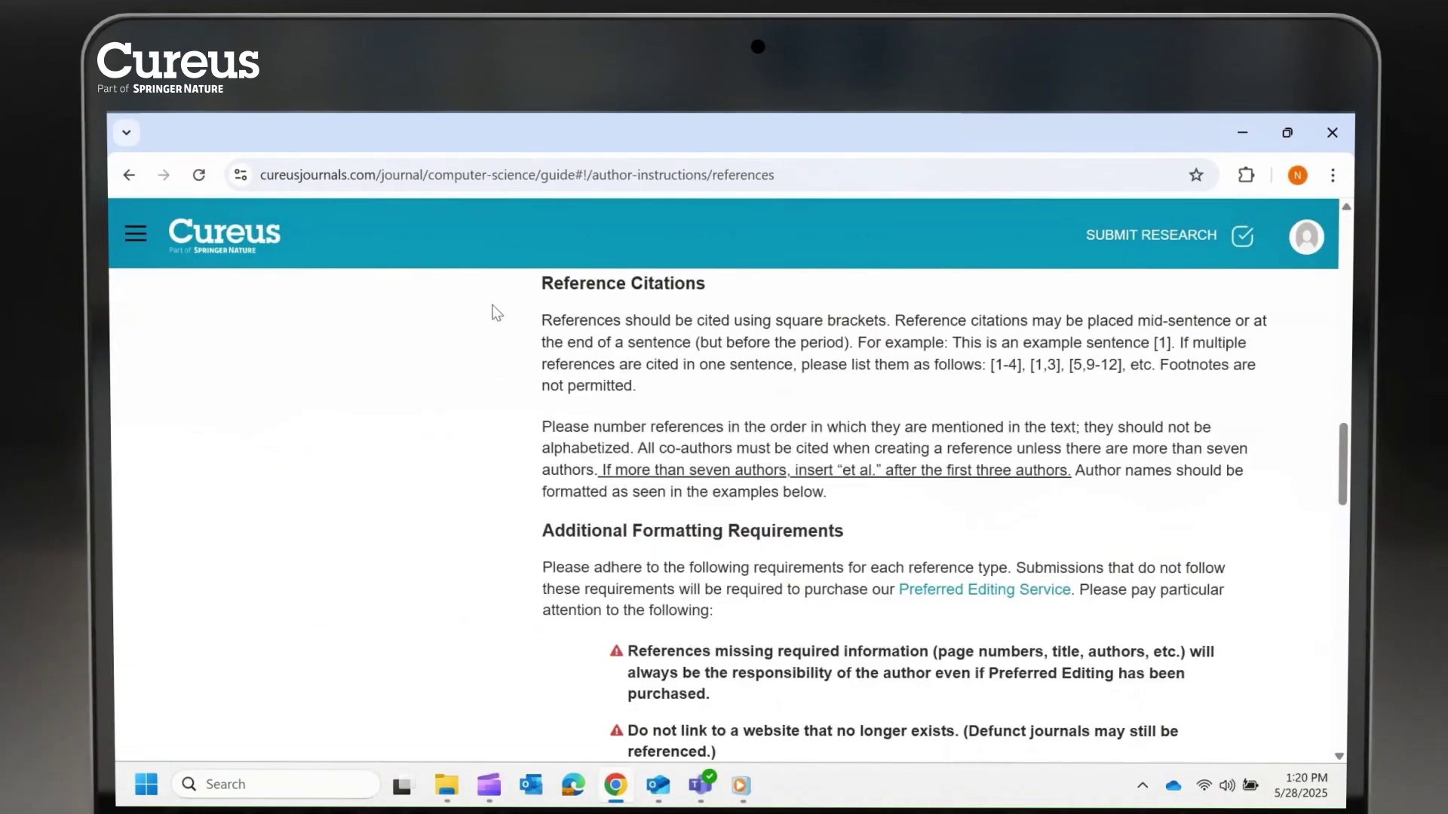
pyautogui.moveTo(535, 284); pyautogui.dragTo(649, 387)
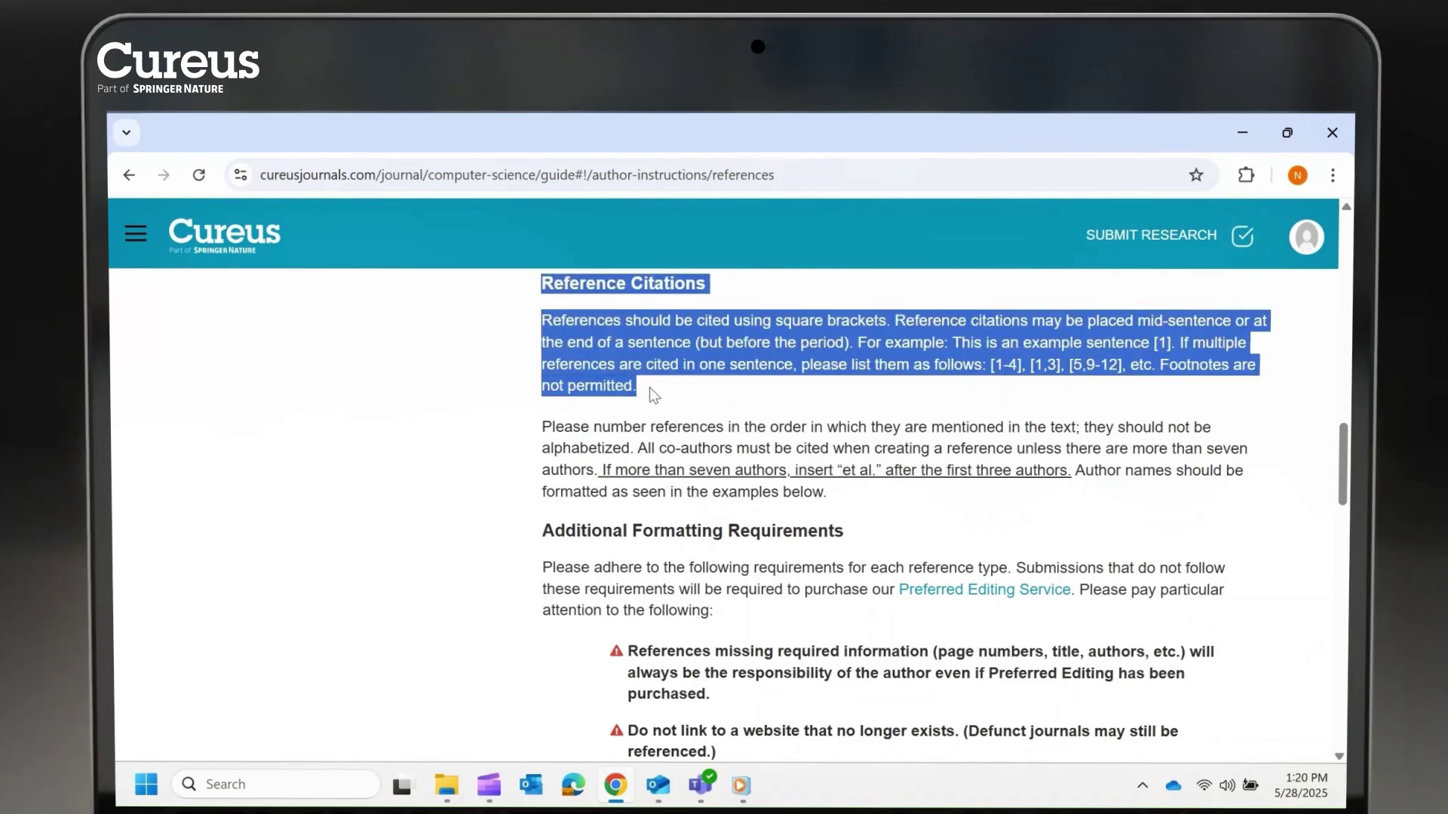
pyautogui.click(506, 373)
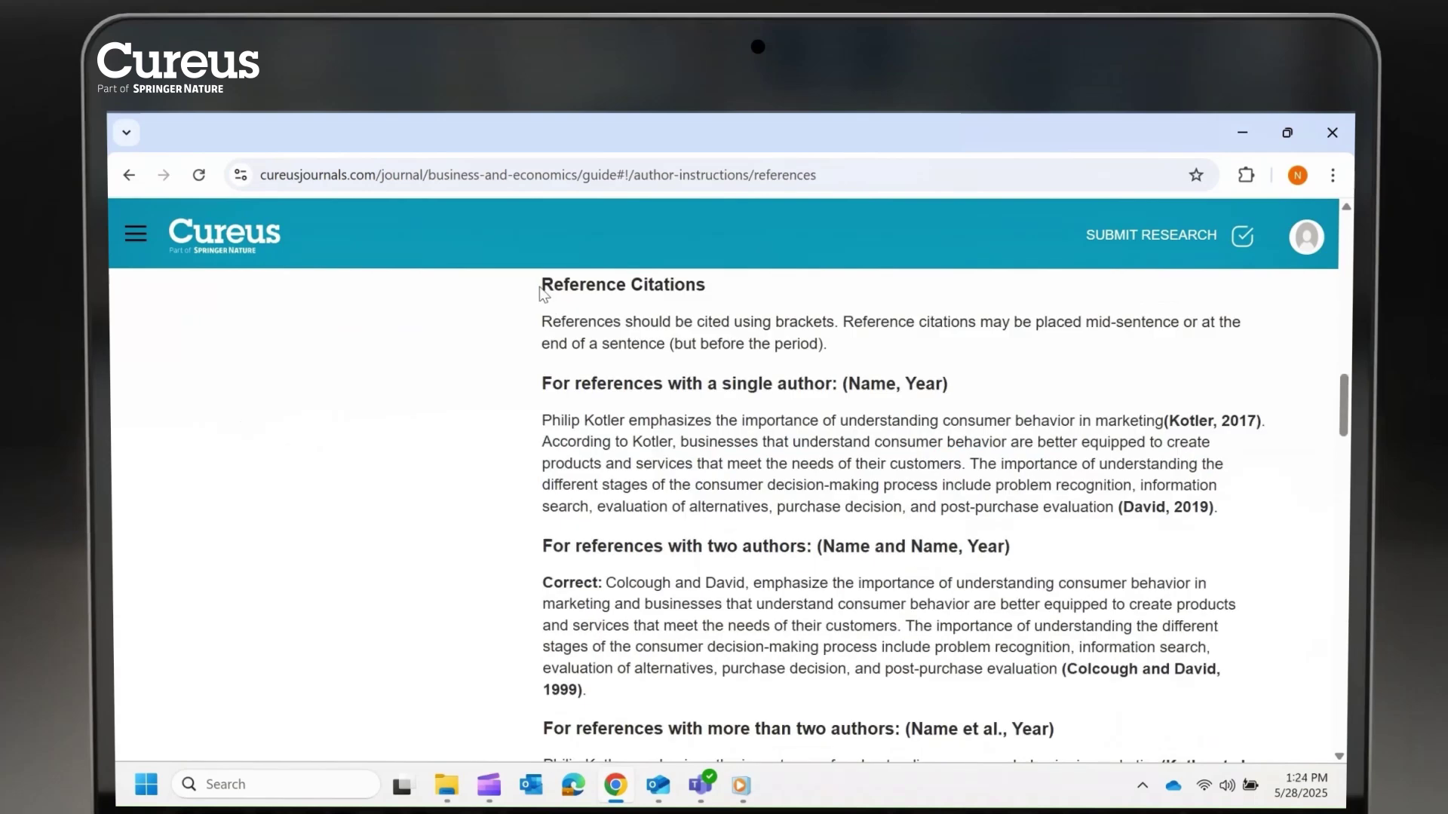
pyautogui.moveTo(541, 285); pyautogui.dragTo(709, 298)
pyautogui.click(1294, 480)
pyautogui.scroll(-3, 1294, 479)
pyautogui.scroll(-3, 1292, 478)
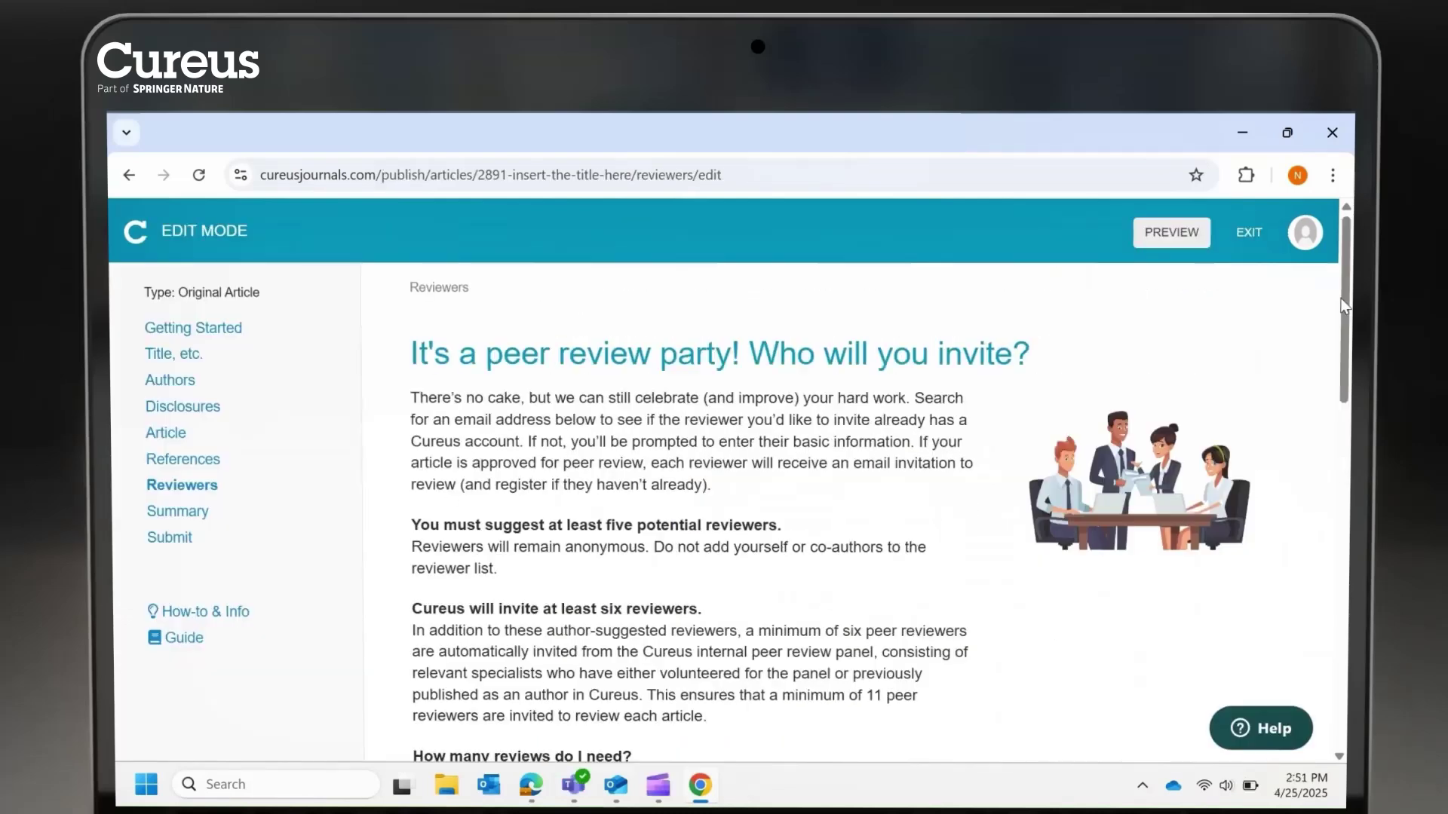
# Enter the suggested reviewer's e-mail address, then open Preview My Work from the Summary
pyautogui.scroll(-6, 1344, 322)
pyautogui.write('Dr ABC@XYZ.edu')
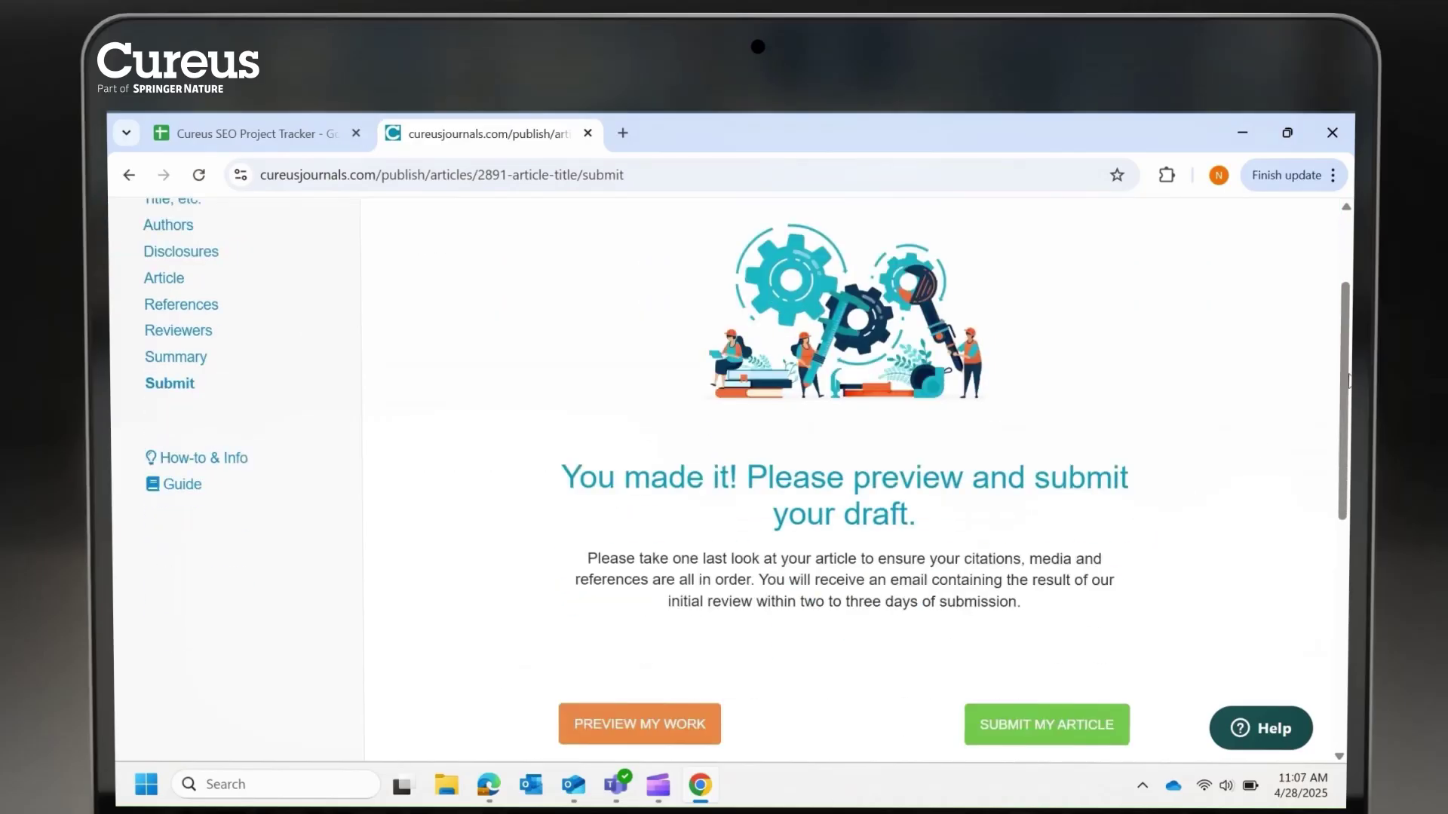
pyautogui.scroll(-3, 669, 526)
pyautogui.click(669, 525)
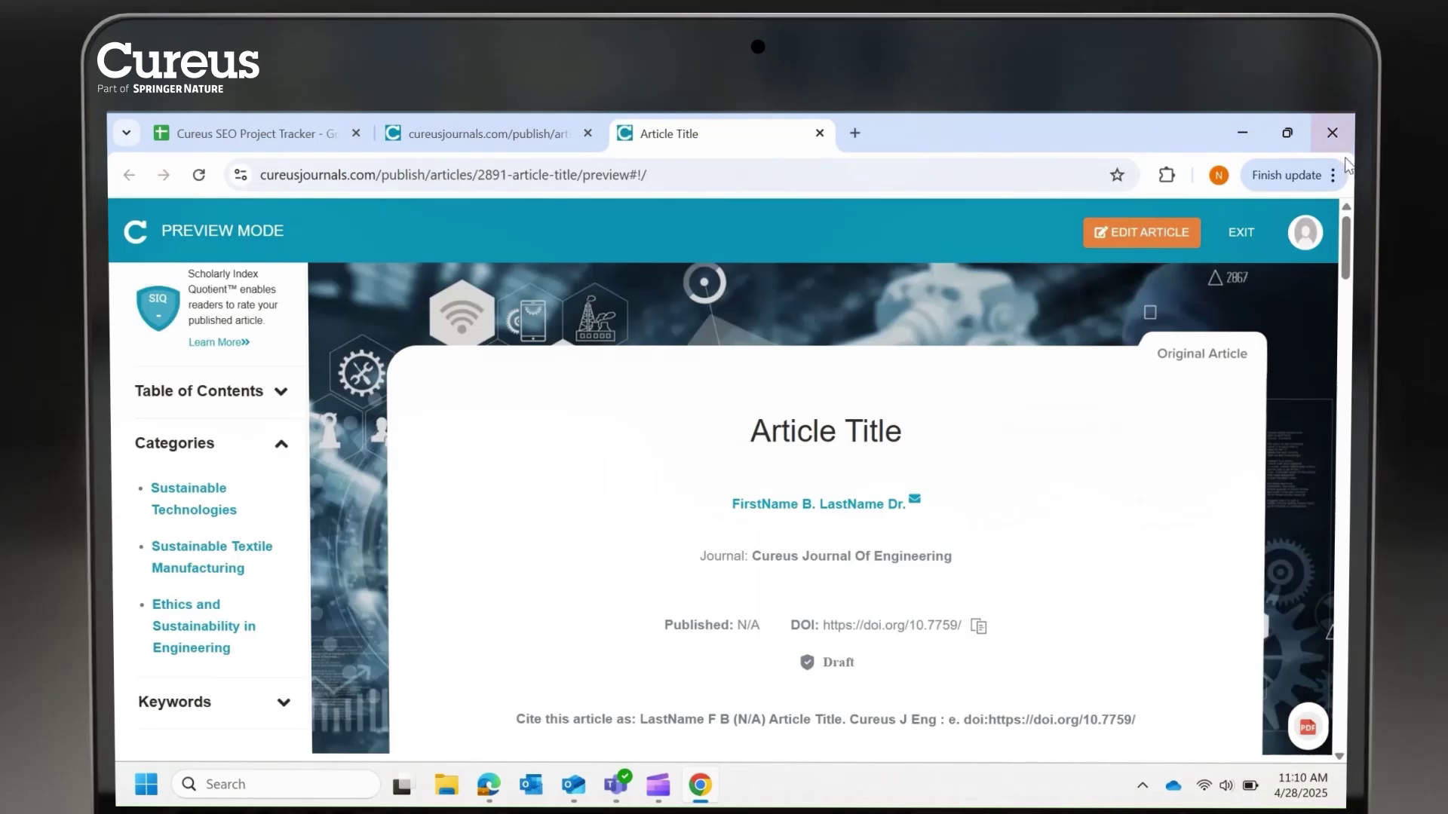
pyautogui.scroll(-15, 1229, 462)
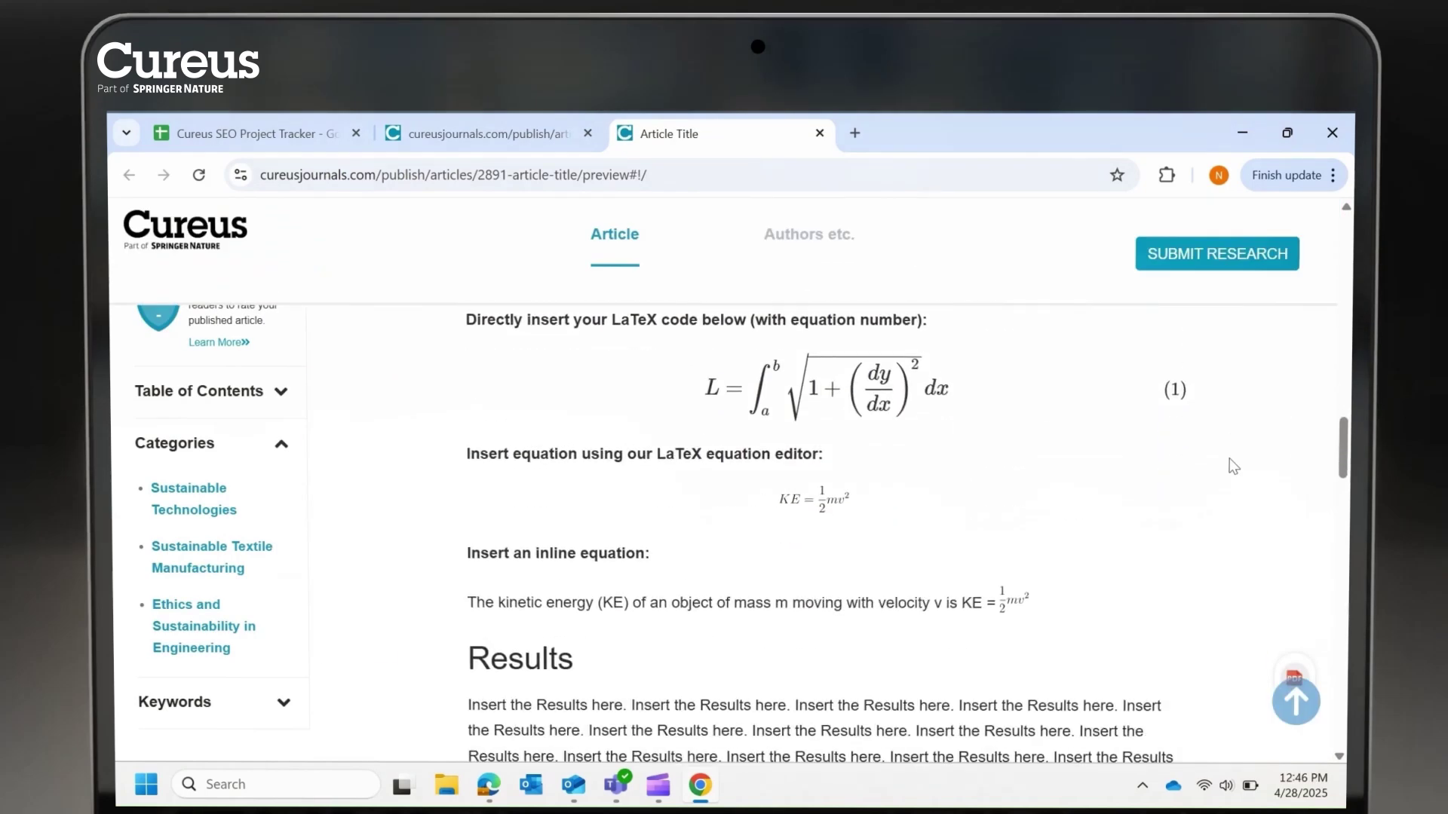